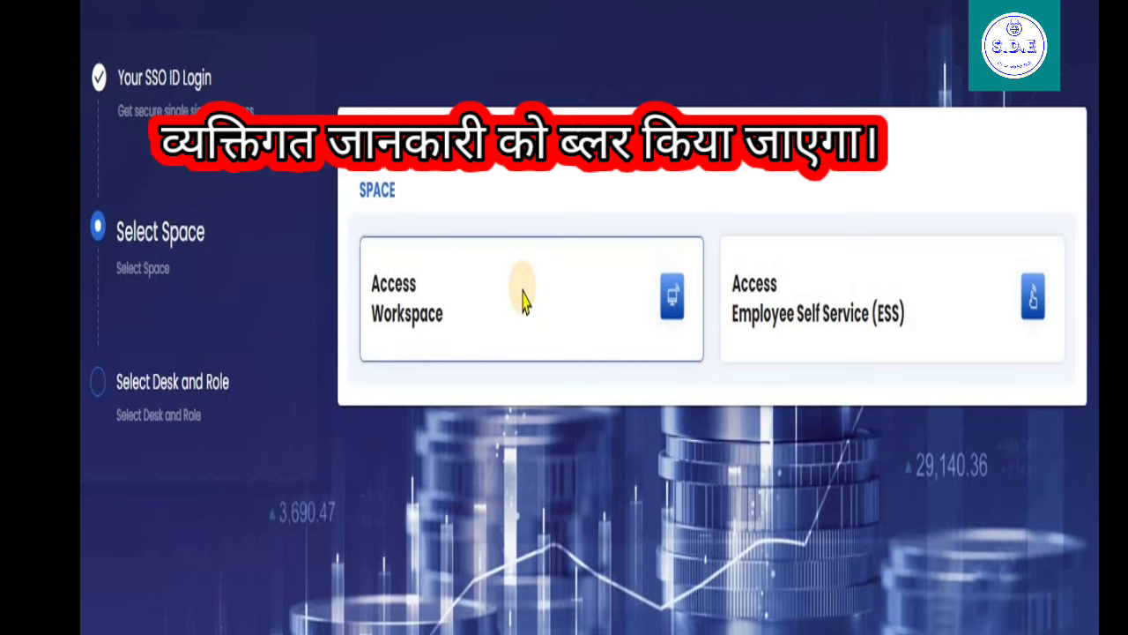
Enter the Workspace with Desk 2 in the DDO role and open the Employee Management module
{"action": "left_click", "coordinate": [521, 297]}
{"action": "left_click", "coordinate": [655, 393]}
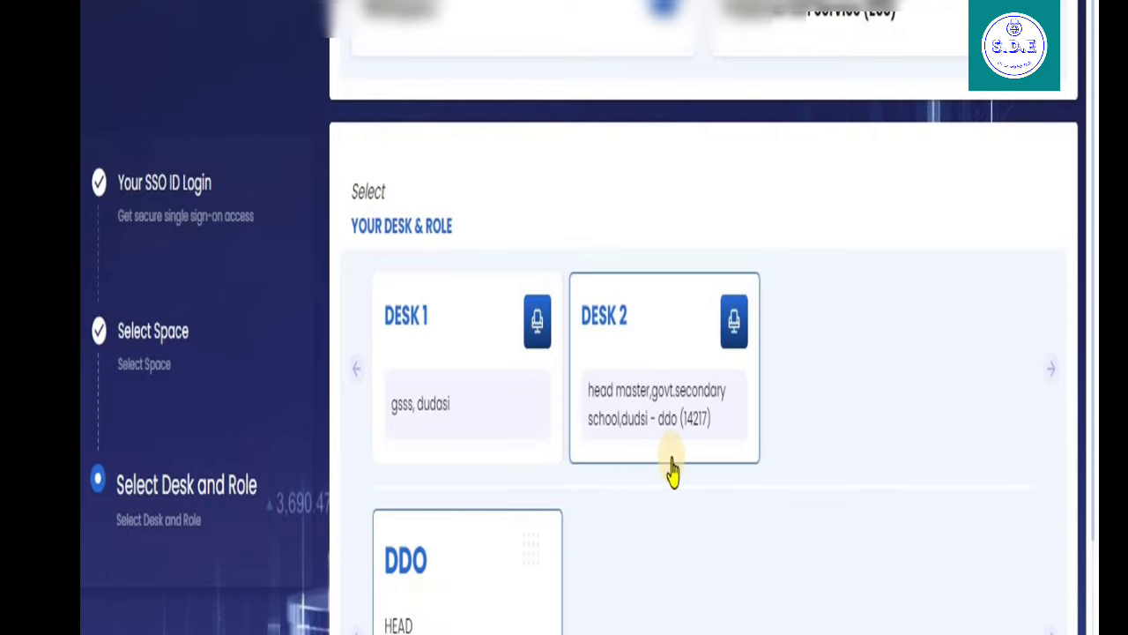
{"action": "scroll", "coordinate": [428, 429], "scroll_direction": "down", "scroll_amount": 5}
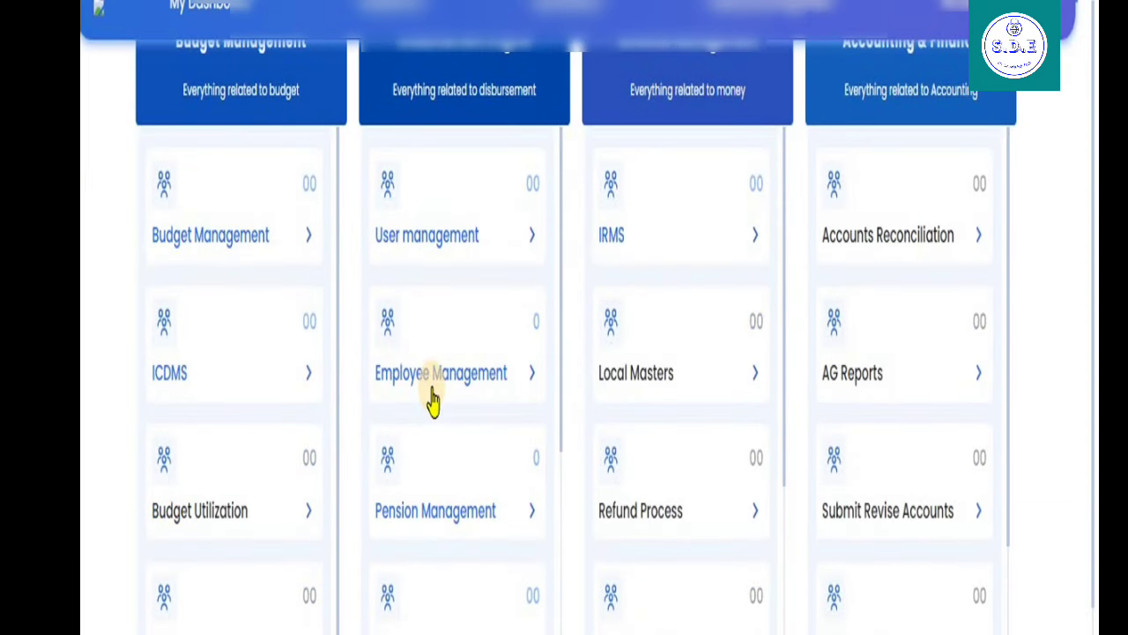
{"action": "left_click", "coordinate": [433, 401]}
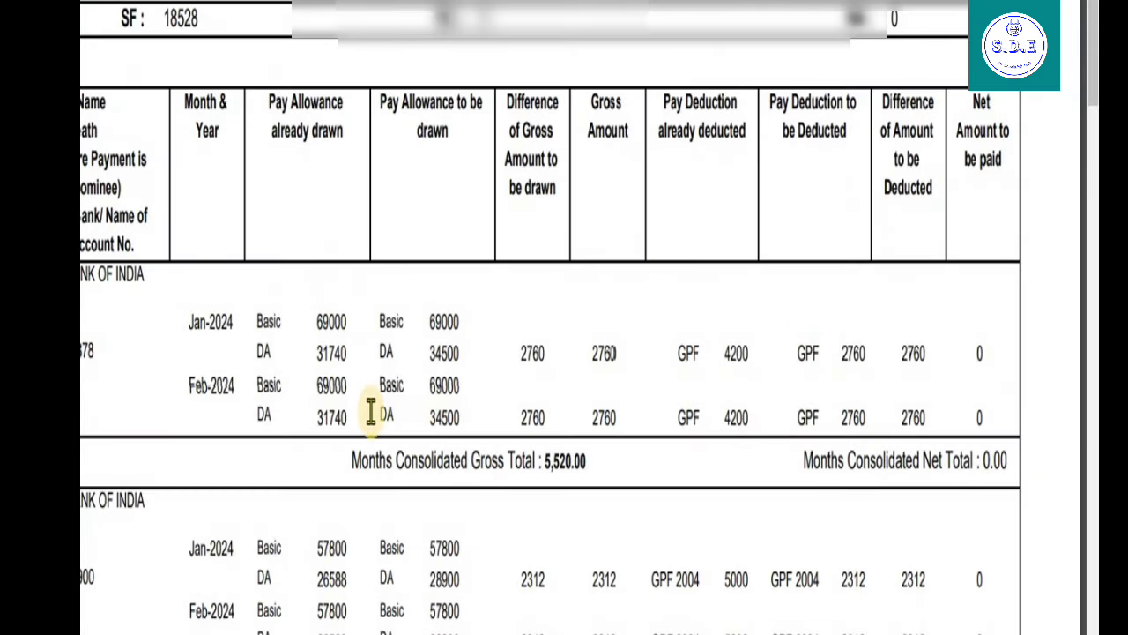
Examine the DA Arrear Bill inner sheet, comparing drawn and due allowances, GPF deductions and net amounts for Jan-2024 and Feb-2024
{"action": "scroll", "coordinate": [960, 344], "scroll_direction": "up", "scroll_amount": 3}
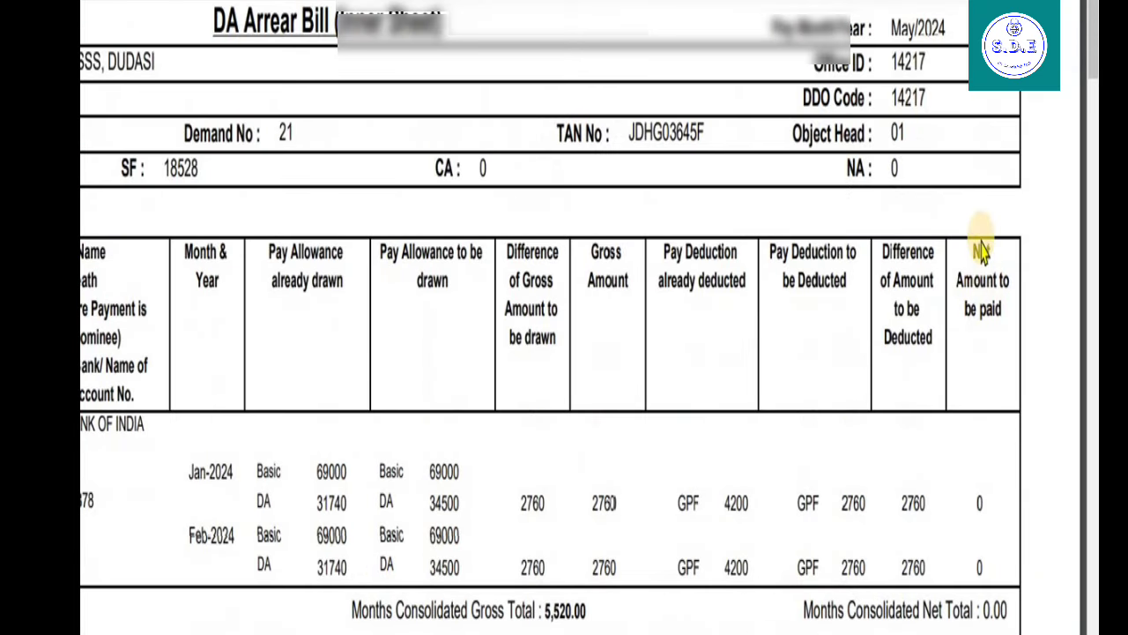
{"action": "scroll", "coordinate": [983, 211], "scroll_direction": "down", "scroll_amount": 3}
{"action": "scroll", "coordinate": [919, 118], "scroll_direction": "down", "scroll_amount": 5}
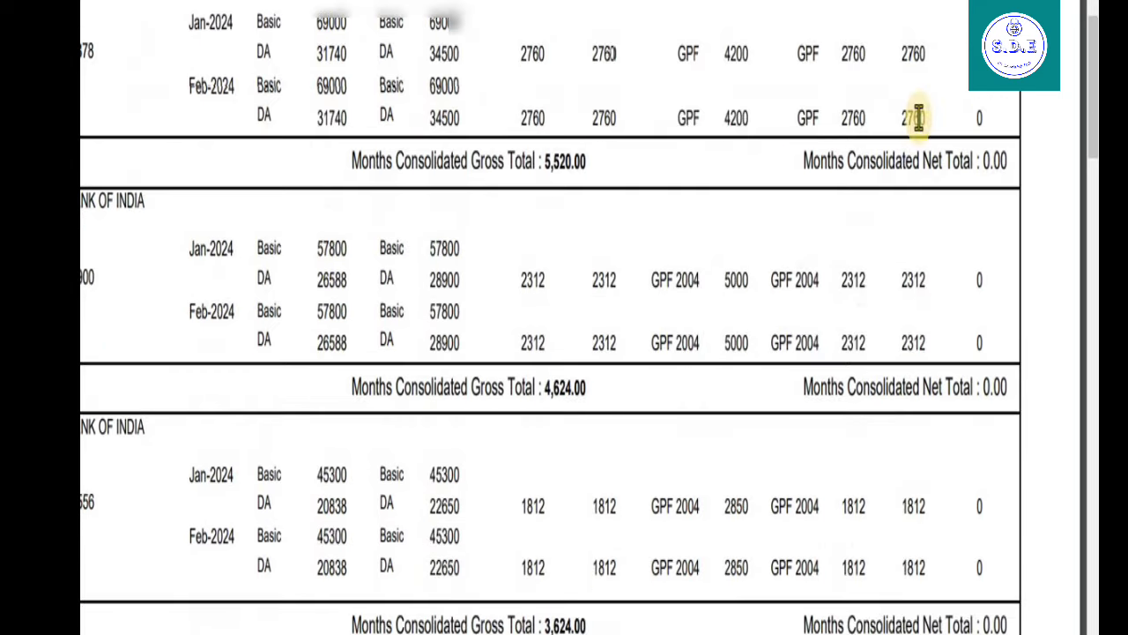
{"action": "scroll", "coordinate": [926, 127], "scroll_direction": "up", "scroll_amount": 5}
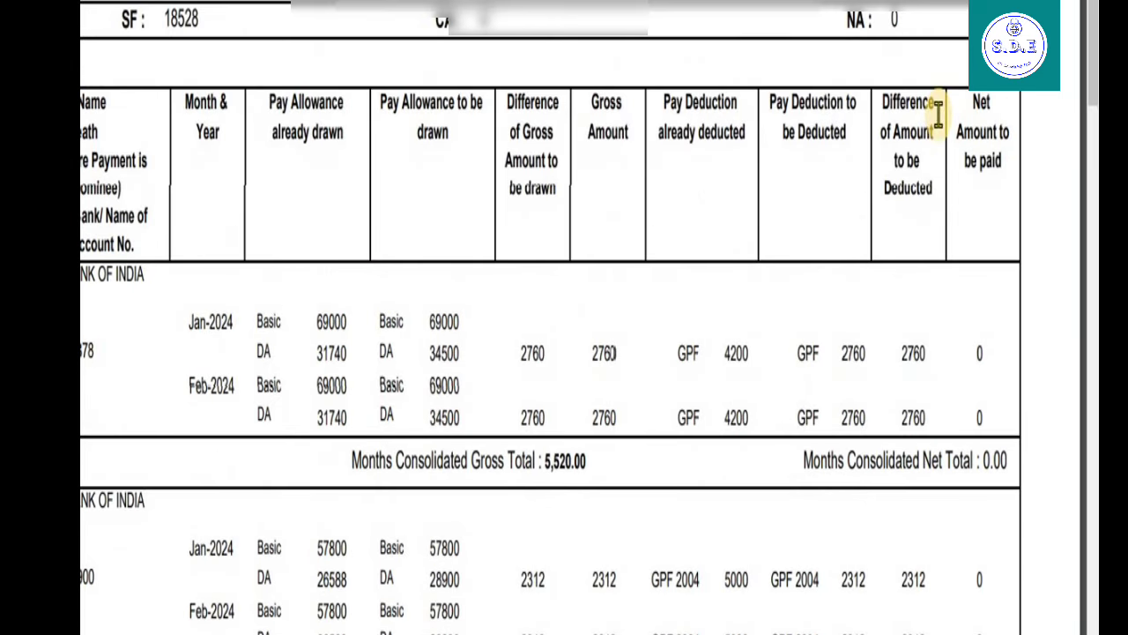
{"action": "scroll", "coordinate": [959, 99], "scroll_direction": "down", "scroll_amount": 3}
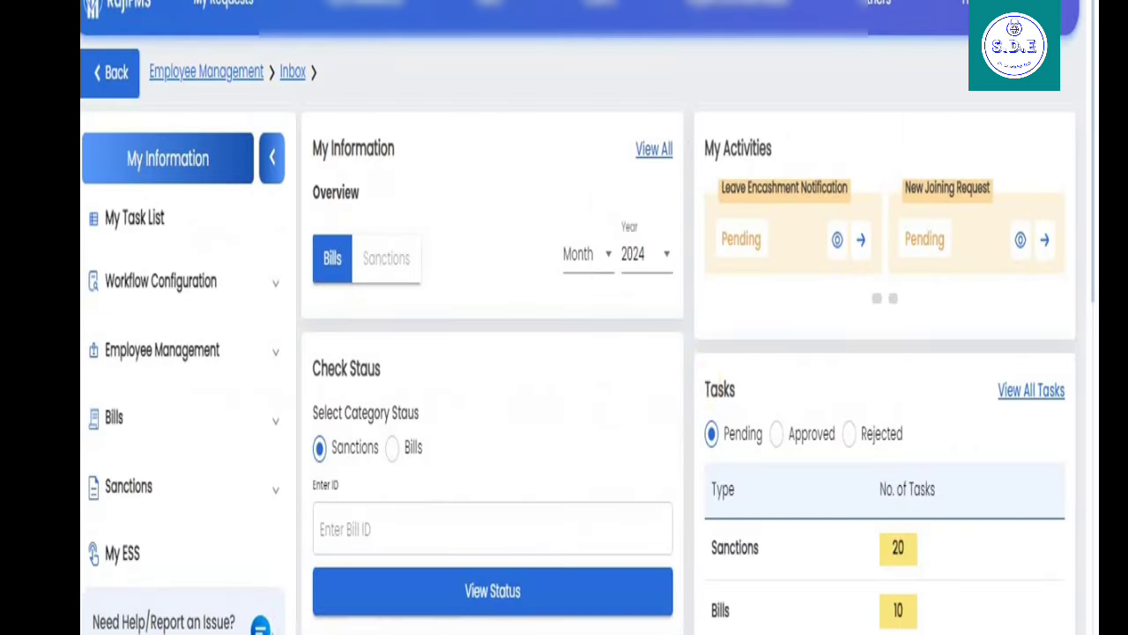
Open the Service details list under Employee Modification in Employee Management
{"action": "left_click", "coordinate": [180, 359]}
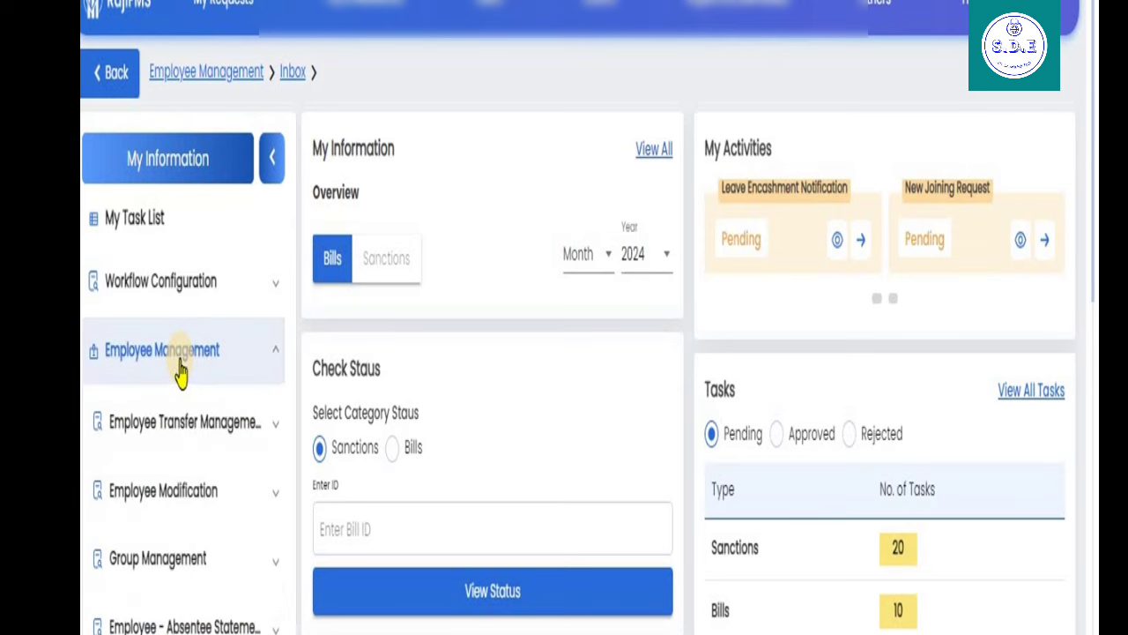
{"action": "scroll", "coordinate": [172, 353], "scroll_direction": "down", "scroll_amount": 2}
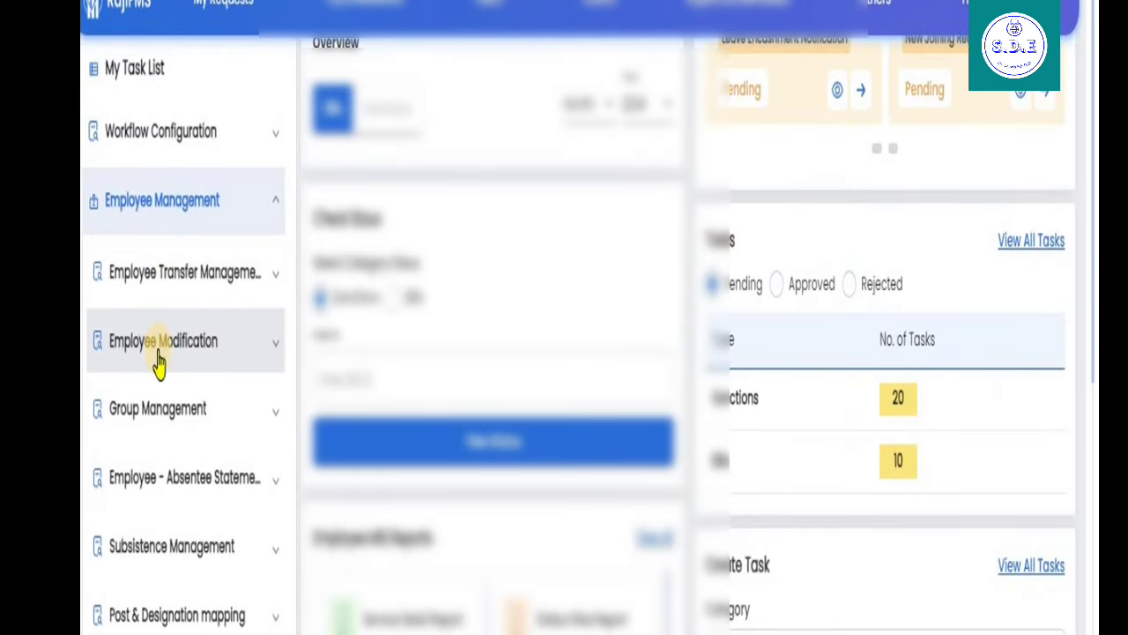
{"action": "left_click", "coordinate": [159, 353]}
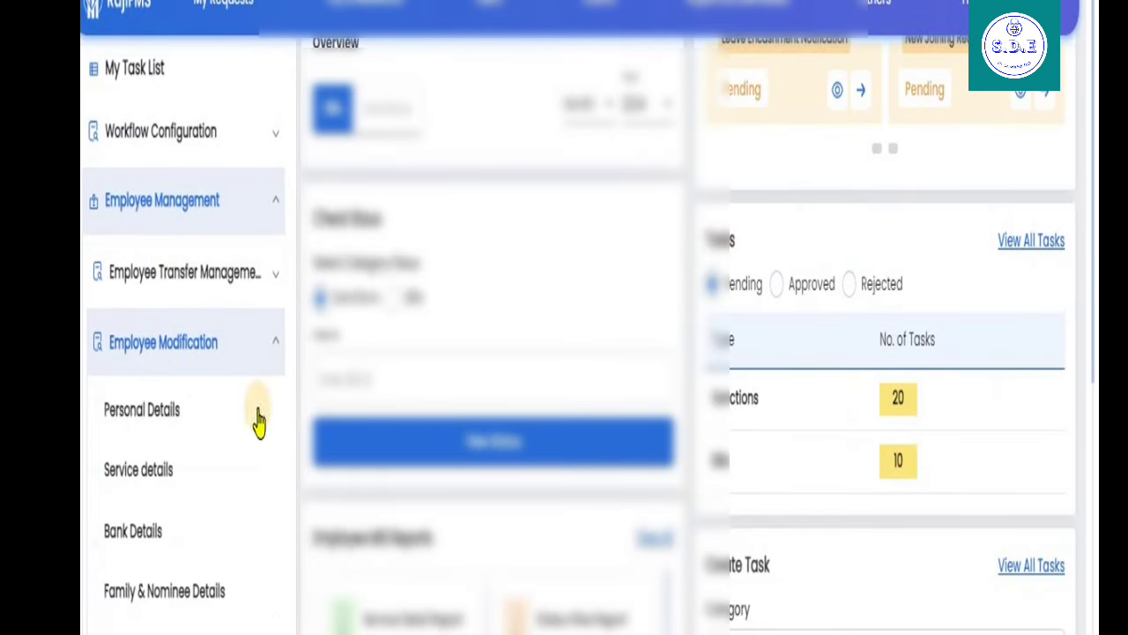
{"action": "left_click", "coordinate": [126, 476]}
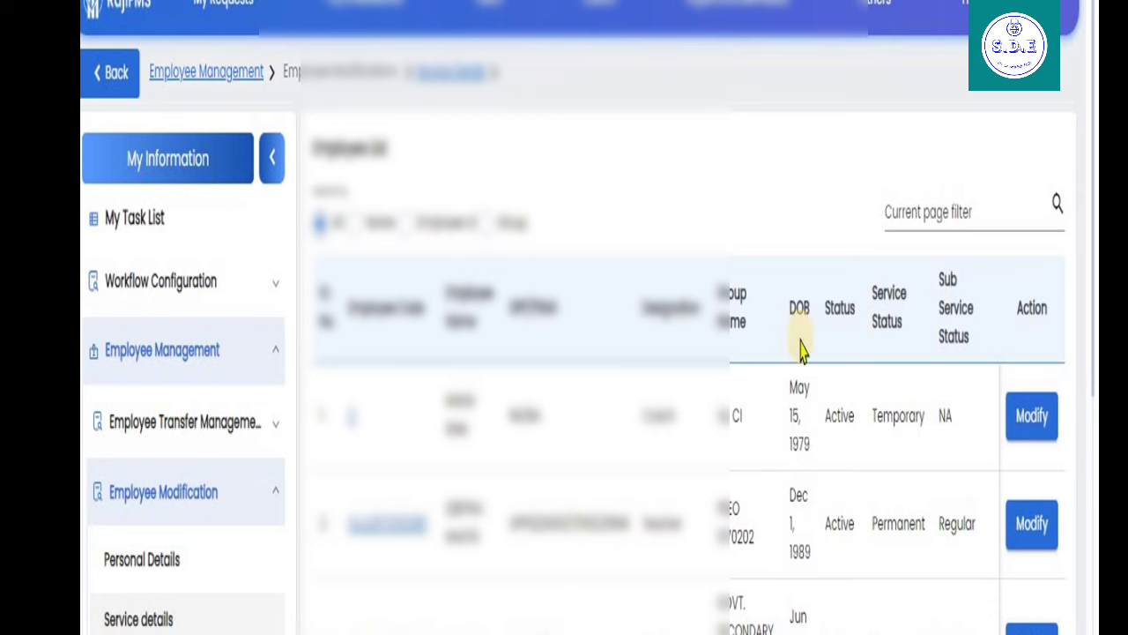
Find the employee with Retired status in the employee list and open that service record for modification
{"action": "scroll", "coordinate": [822, 375], "scroll_direction": "down", "scroll_amount": 5}
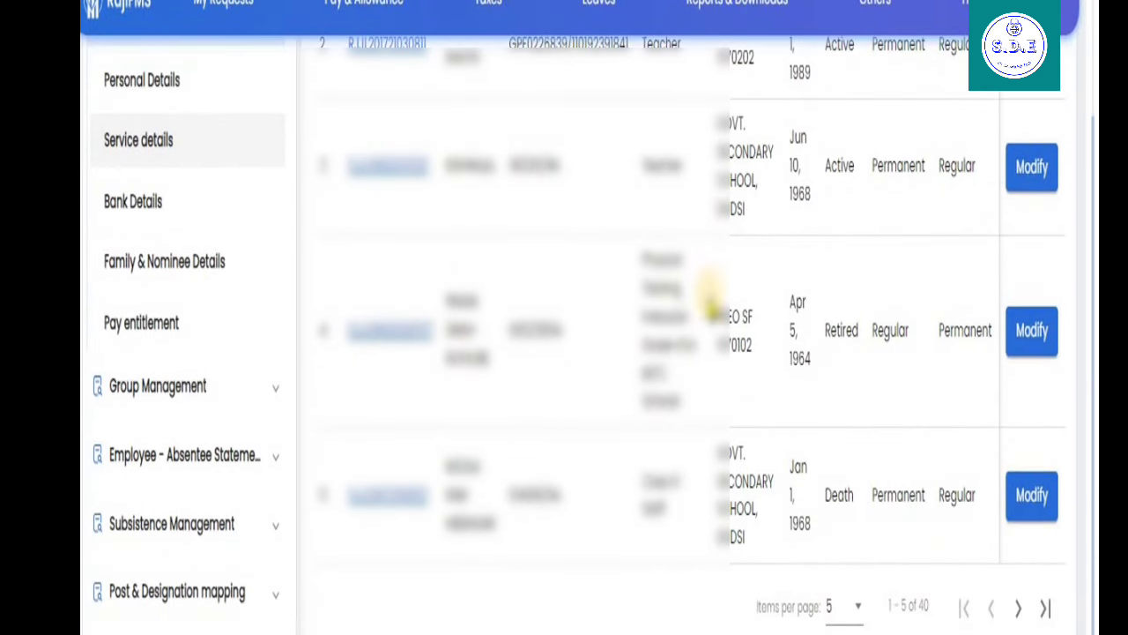
{"action": "scroll", "coordinate": [900, 282], "scroll_direction": "up", "scroll_amount": 2}
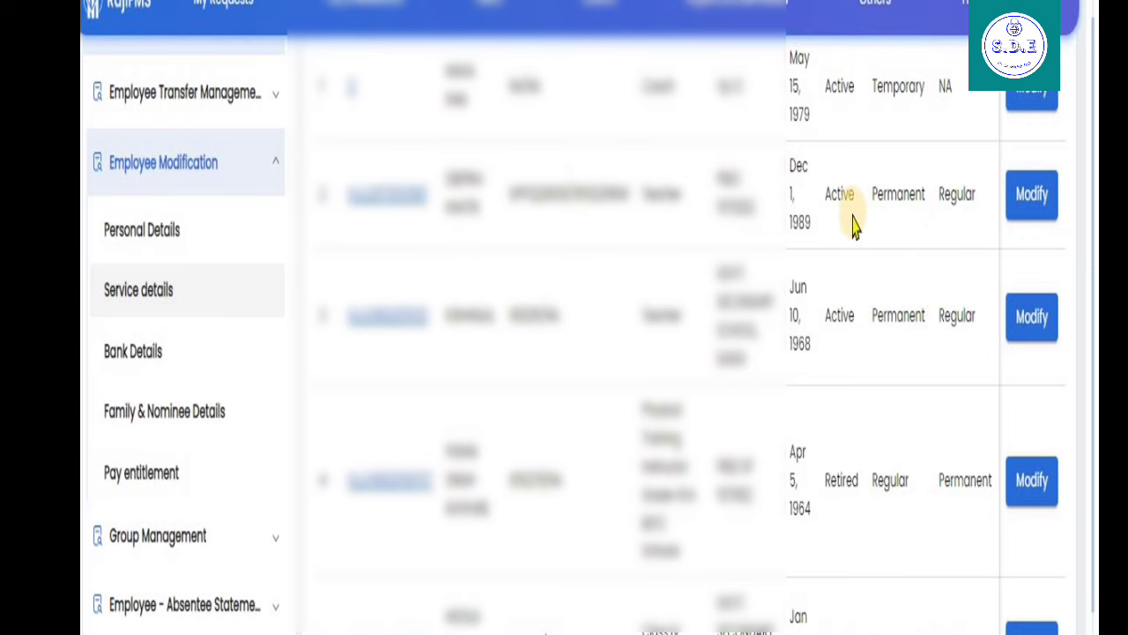
{"action": "scroll", "coordinate": [890, 264], "scroll_direction": "up", "scroll_amount": 2}
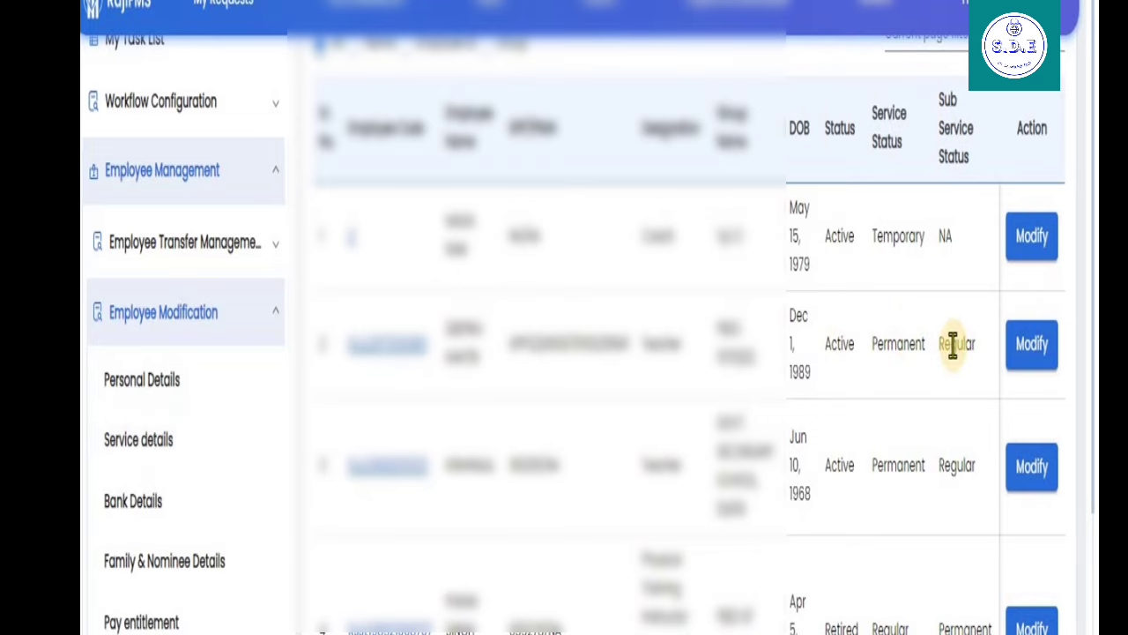
{"action": "scroll", "coordinate": [961, 388], "scroll_direction": "down", "scroll_amount": 2}
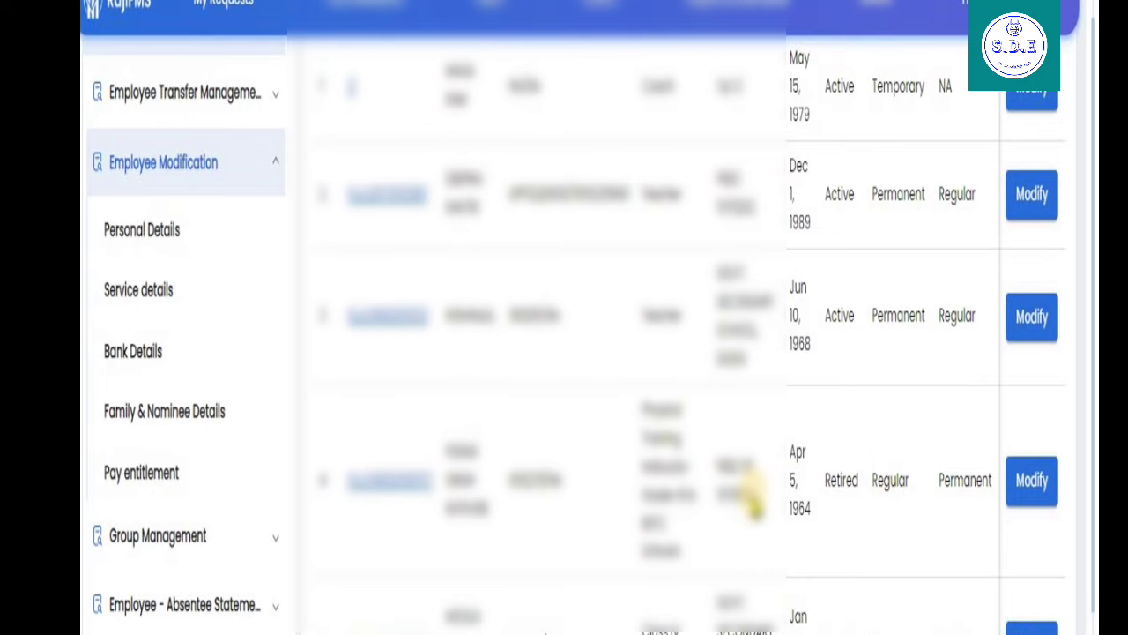
{"action": "scroll", "coordinate": [842, 181], "scroll_direction": "up", "scroll_amount": 4}
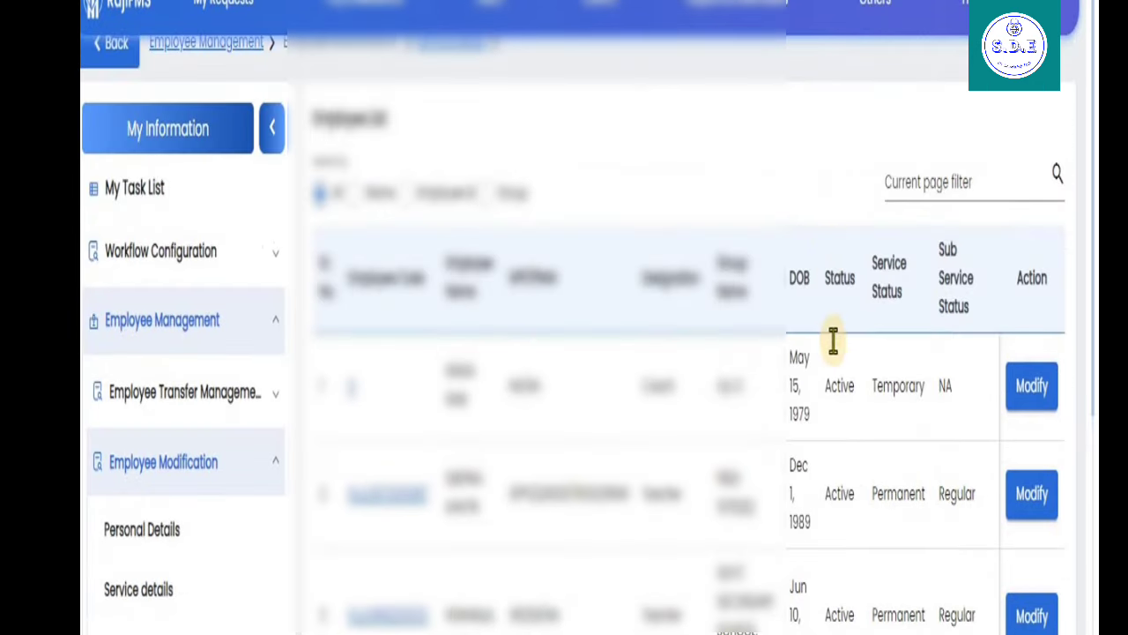
{"action": "scroll", "coordinate": [837, 410], "scroll_direction": "down", "scroll_amount": 6}
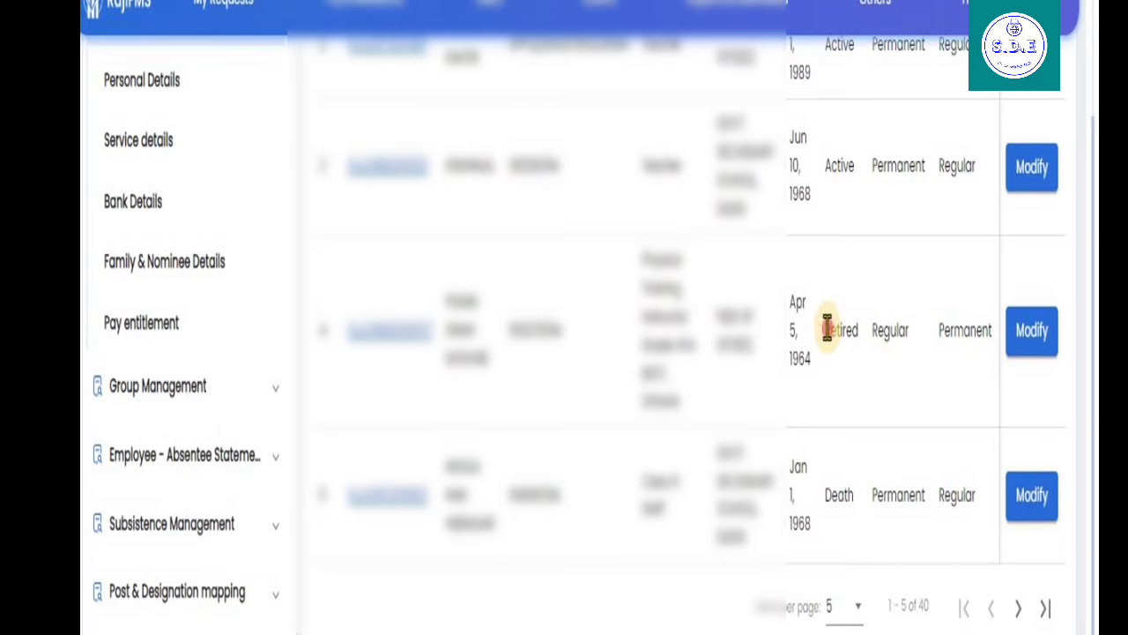
{"action": "left_click_drag", "start_coordinate": [827, 328], "coordinate": [853, 327]}
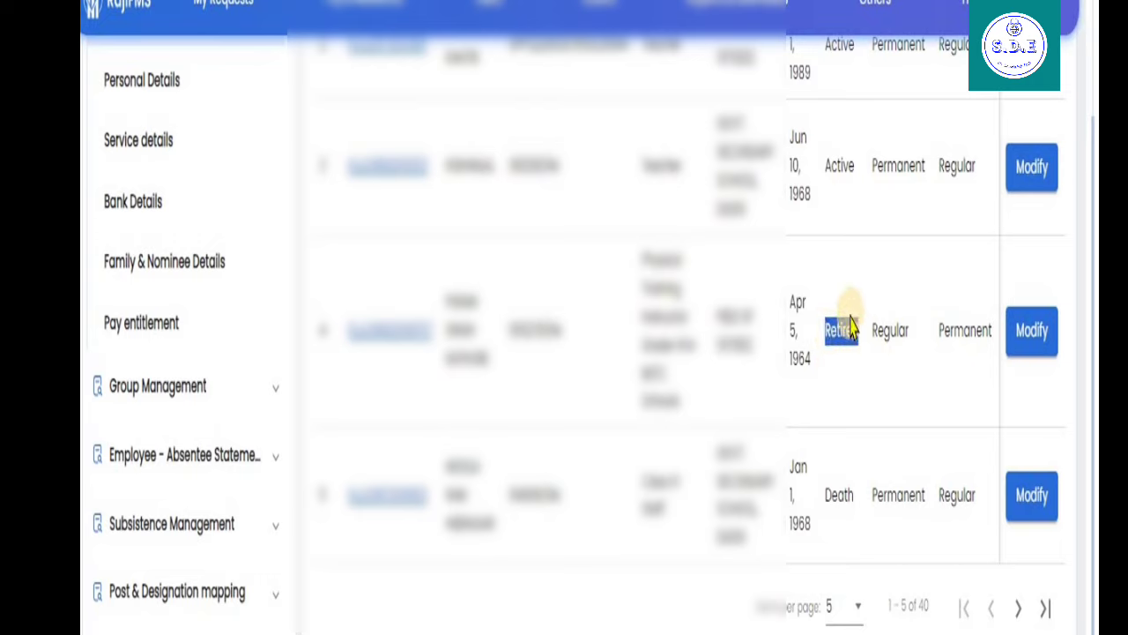
{"action": "left_click", "coordinate": [1039, 345]}
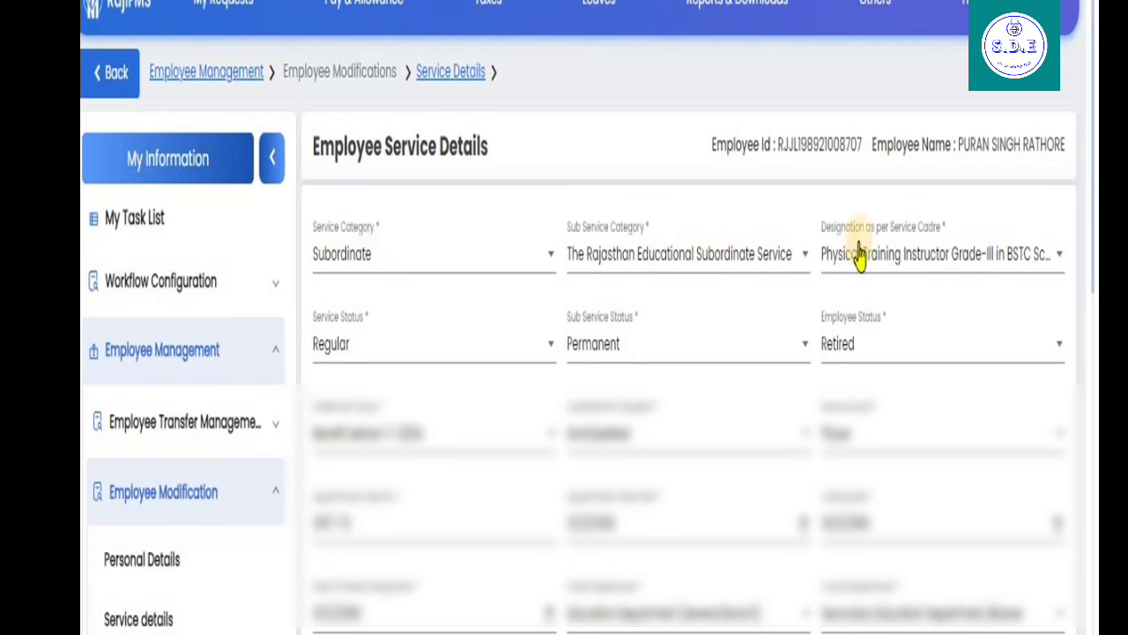
Check the Employee Status options and set the status to Retired
{"action": "left_click", "coordinate": [851, 348]}
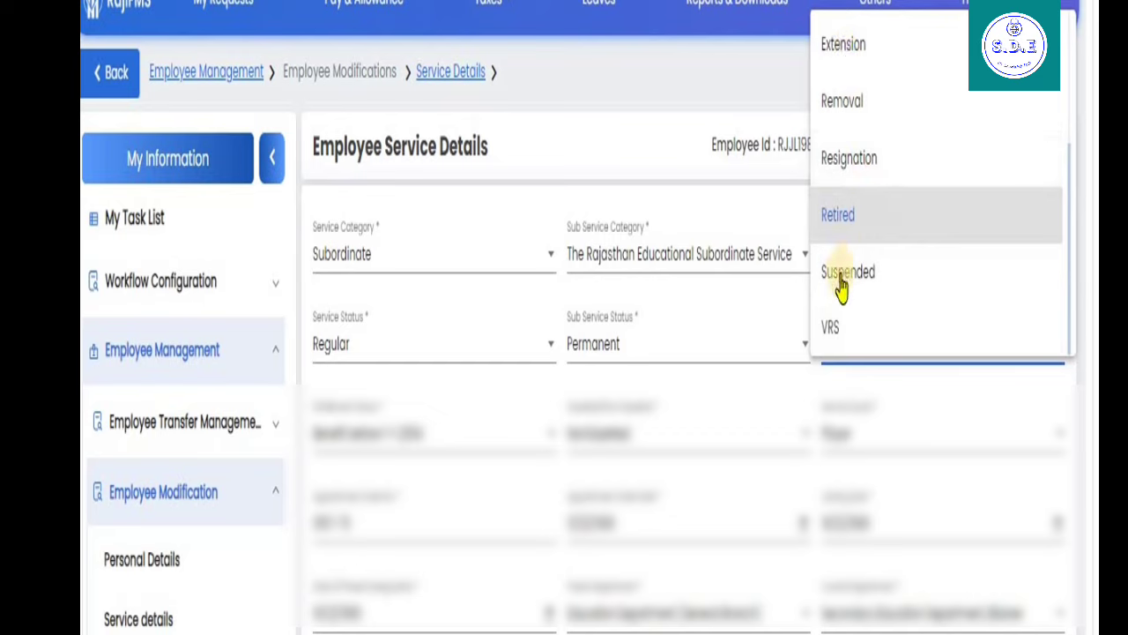
{"action": "scroll", "coordinate": [882, 291], "scroll_direction": "up", "scroll_amount": 3}
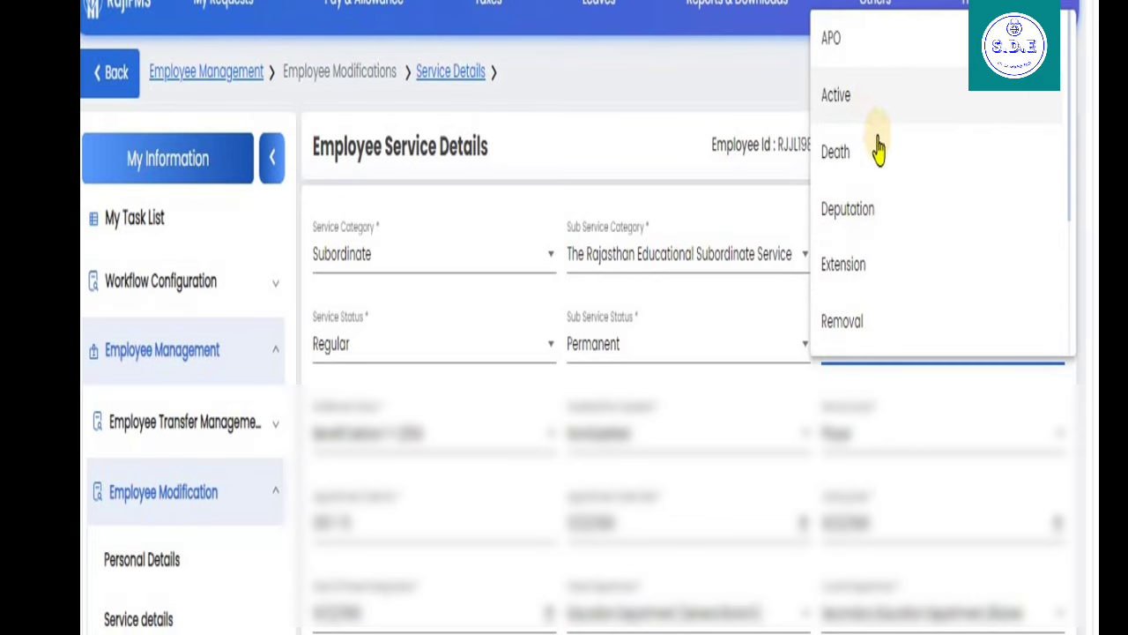
{"action": "scroll", "coordinate": [872, 177], "scroll_direction": "down", "scroll_amount": 3}
{"action": "left_click", "coordinate": [855, 220]}
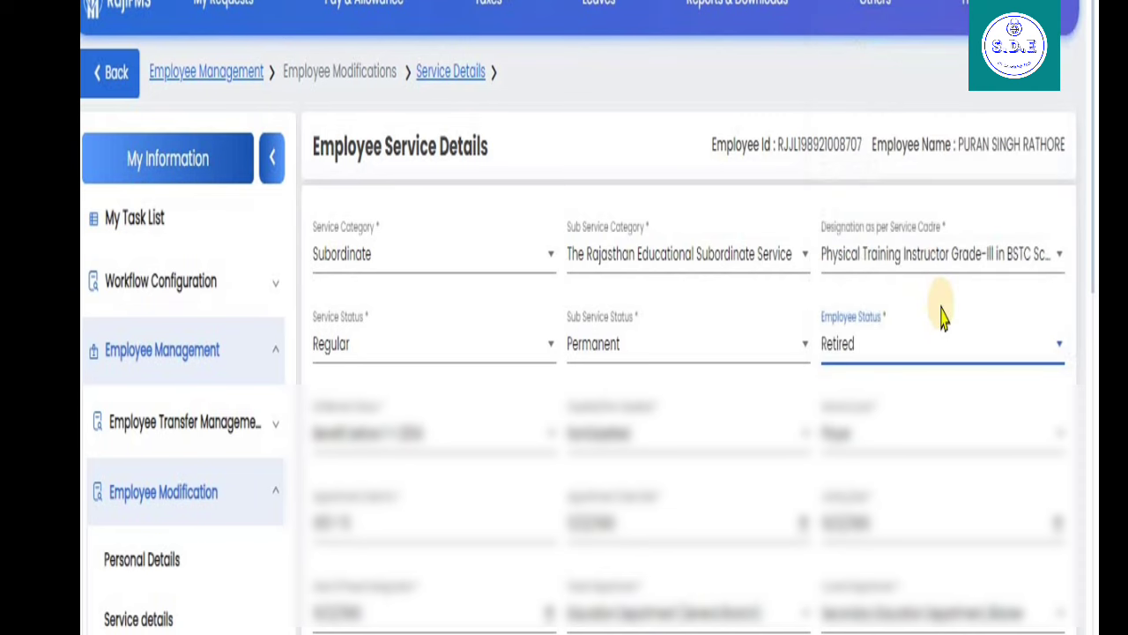
Review the remaining service details, including the SIPF fields, the document type options and the file upload section
{"action": "scroll", "coordinate": [939, 315], "scroll_direction": "down", "scroll_amount": 2}
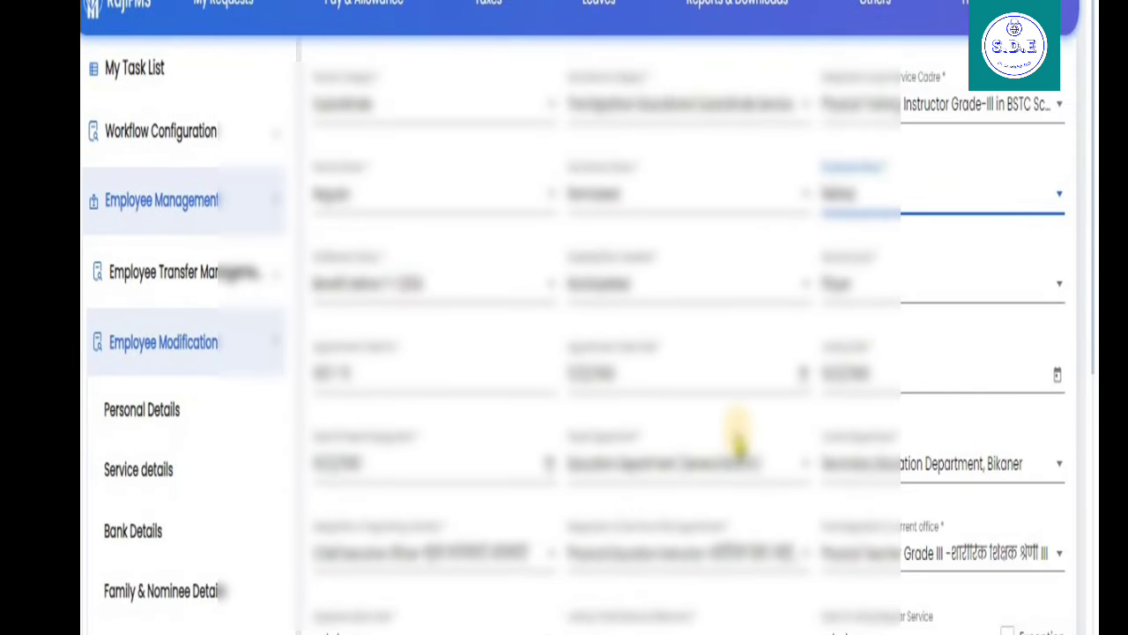
{"action": "scroll", "coordinate": [705, 406], "scroll_direction": "down", "scroll_amount": 2}
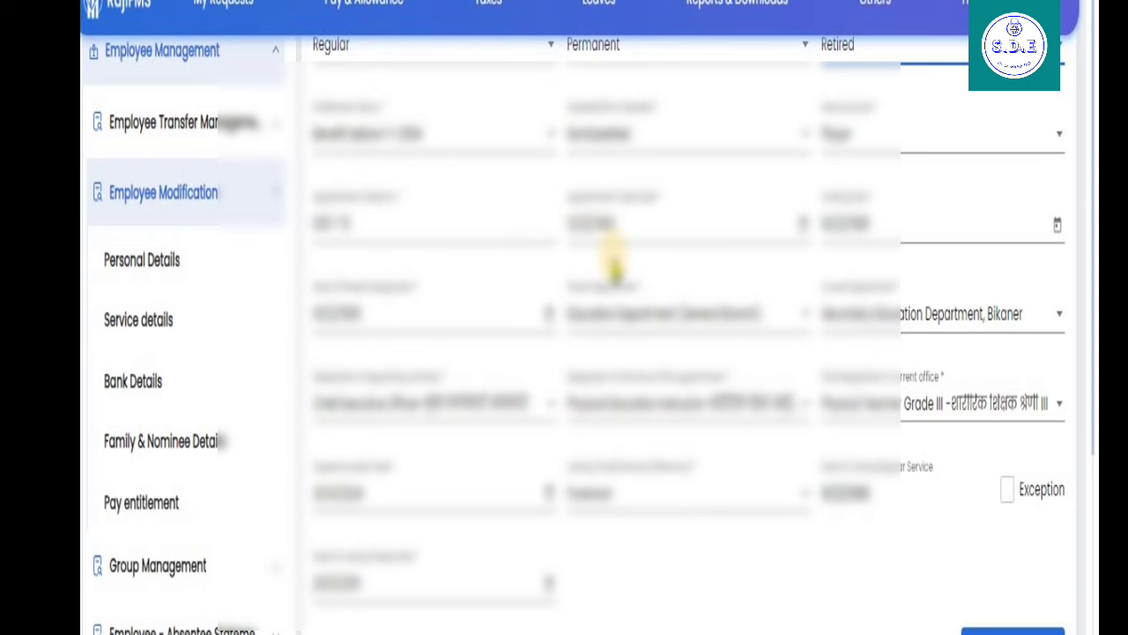
{"action": "scroll", "coordinate": [824, 303], "scroll_direction": "down", "scroll_amount": 2}
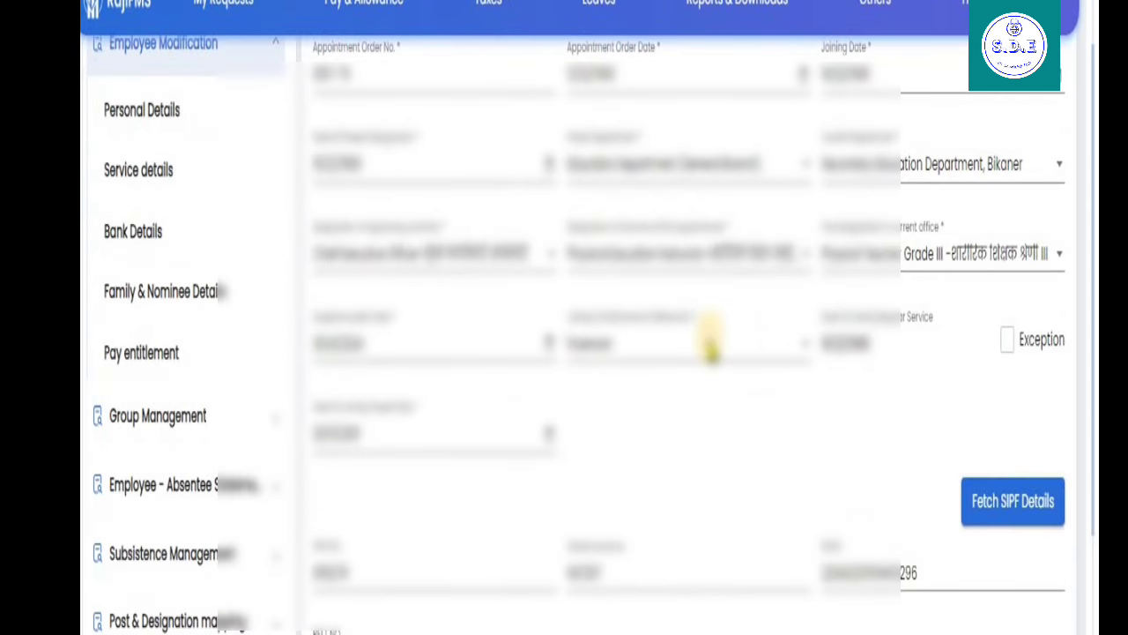
{"action": "scroll", "coordinate": [712, 340], "scroll_direction": "down", "scroll_amount": 4}
{"action": "scroll", "coordinate": [428, 577], "scroll_direction": "down", "scroll_amount": 1}
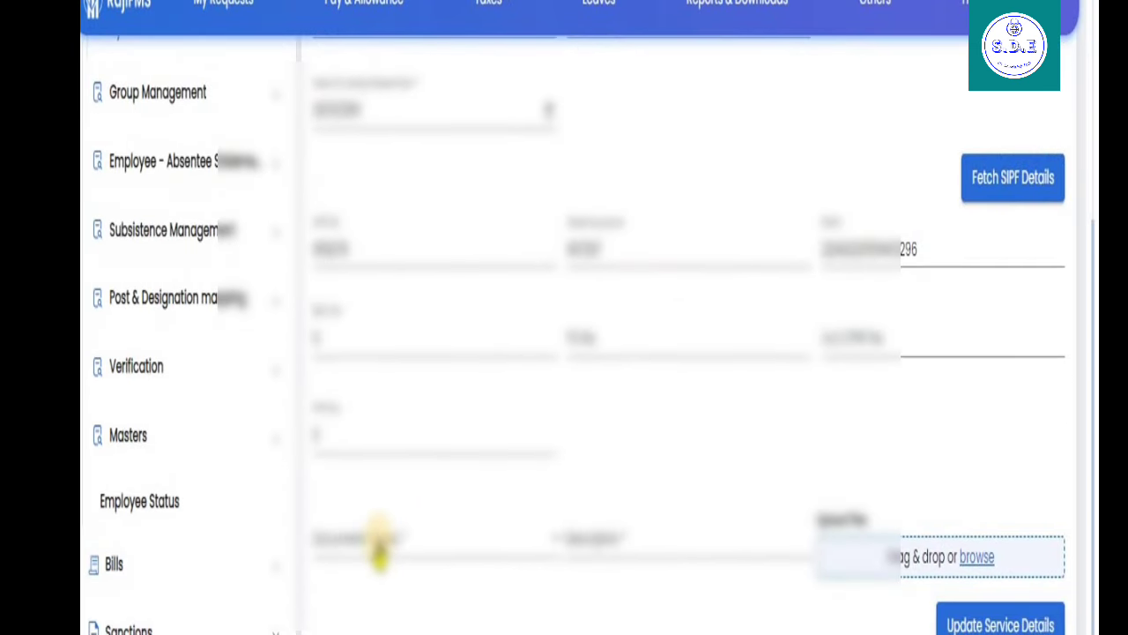
{"action": "left_click", "coordinate": [379, 541]}
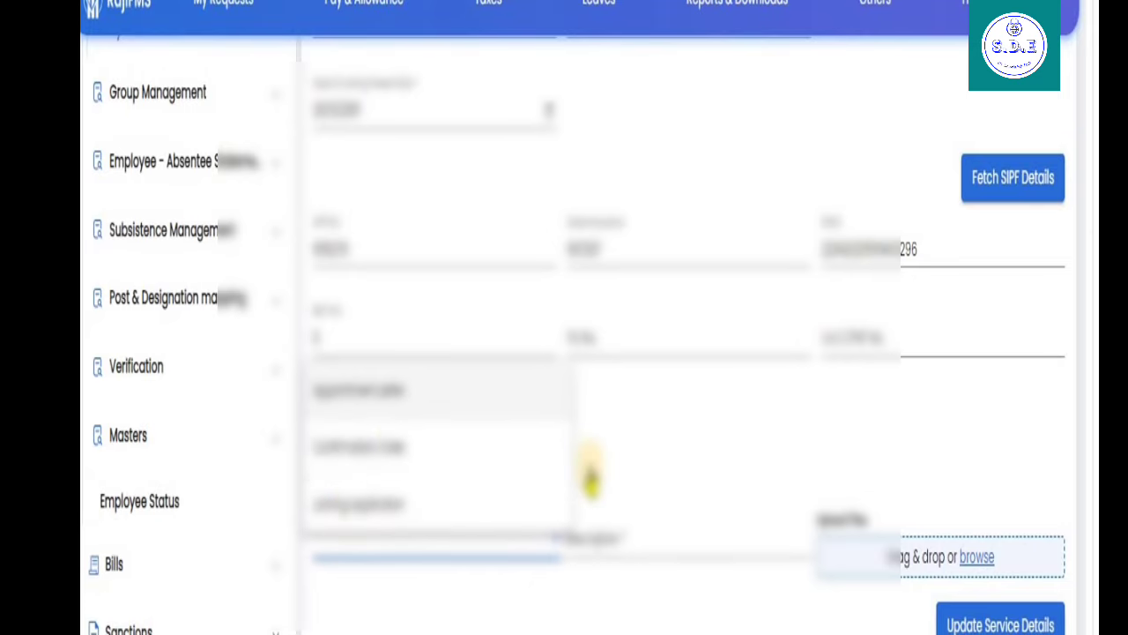
{"action": "left_click", "coordinate": [680, 449]}
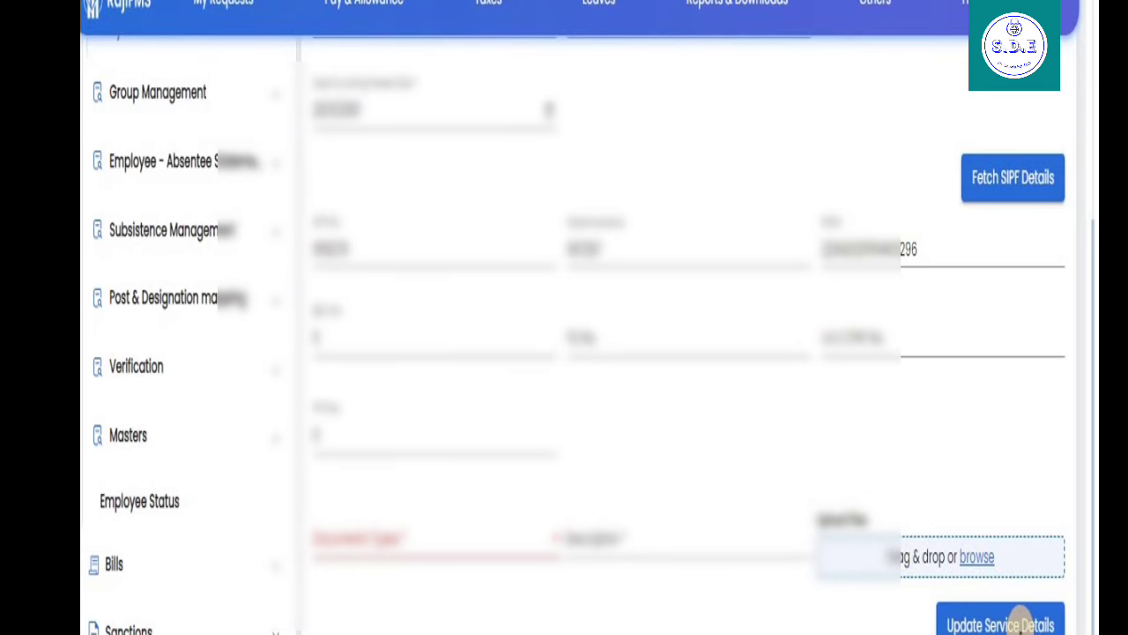
{"action": "scroll", "coordinate": [693, 475], "scroll_direction": "up", "scroll_amount": 2}
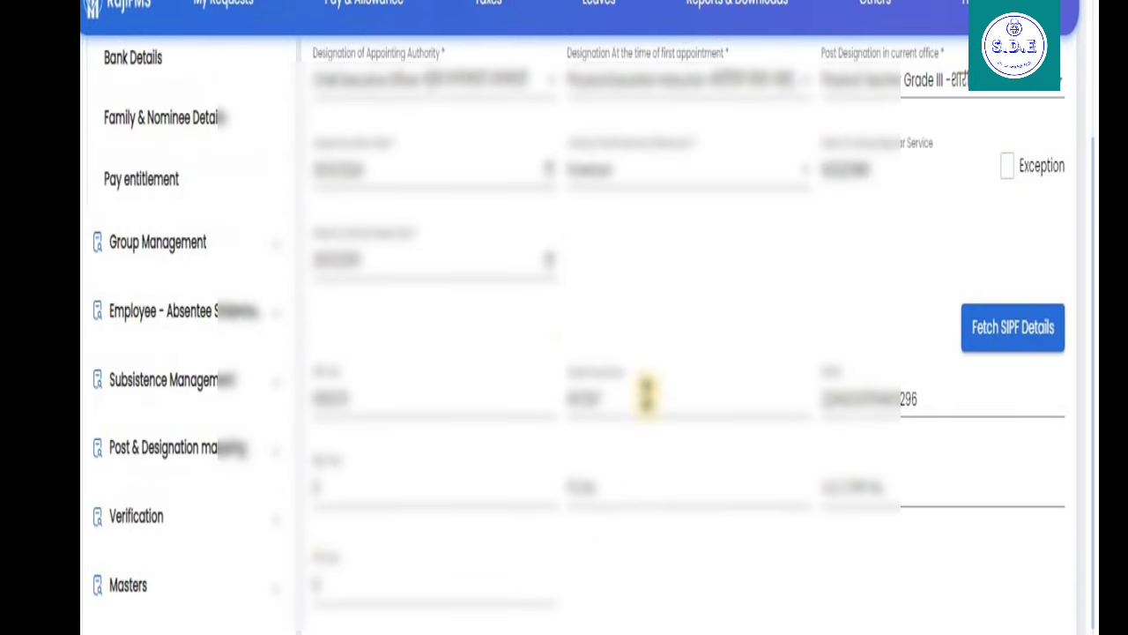
{"action": "scroll", "coordinate": [993, 521], "scroll_direction": "down", "scroll_amount": 2}
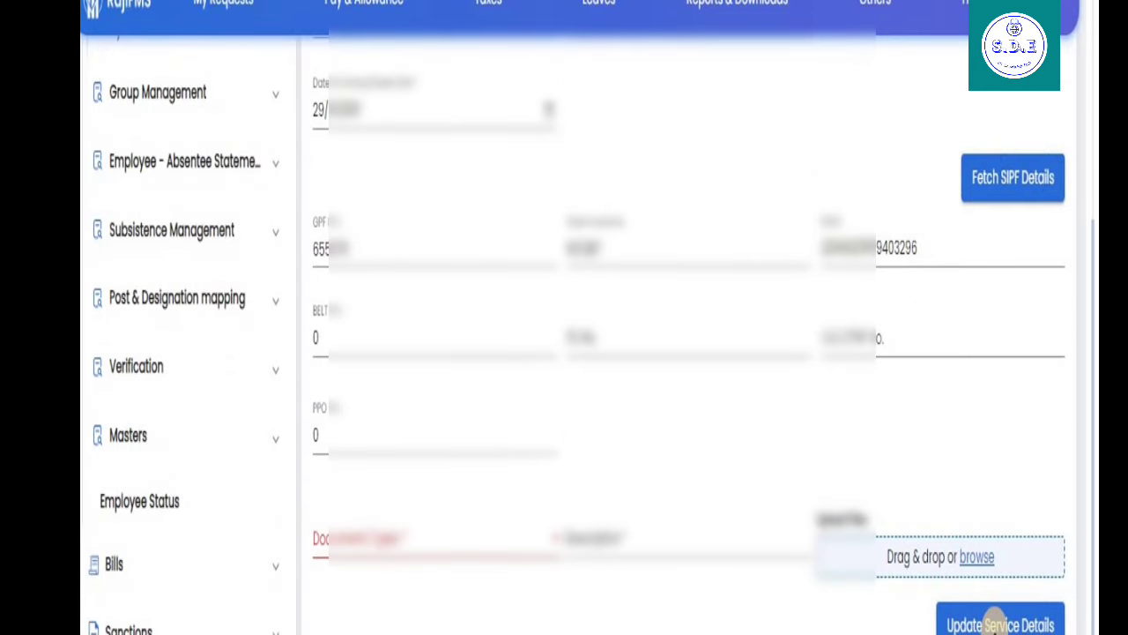
{"action": "scroll", "coordinate": [879, 396], "scroll_direction": "up", "scroll_amount": 8}
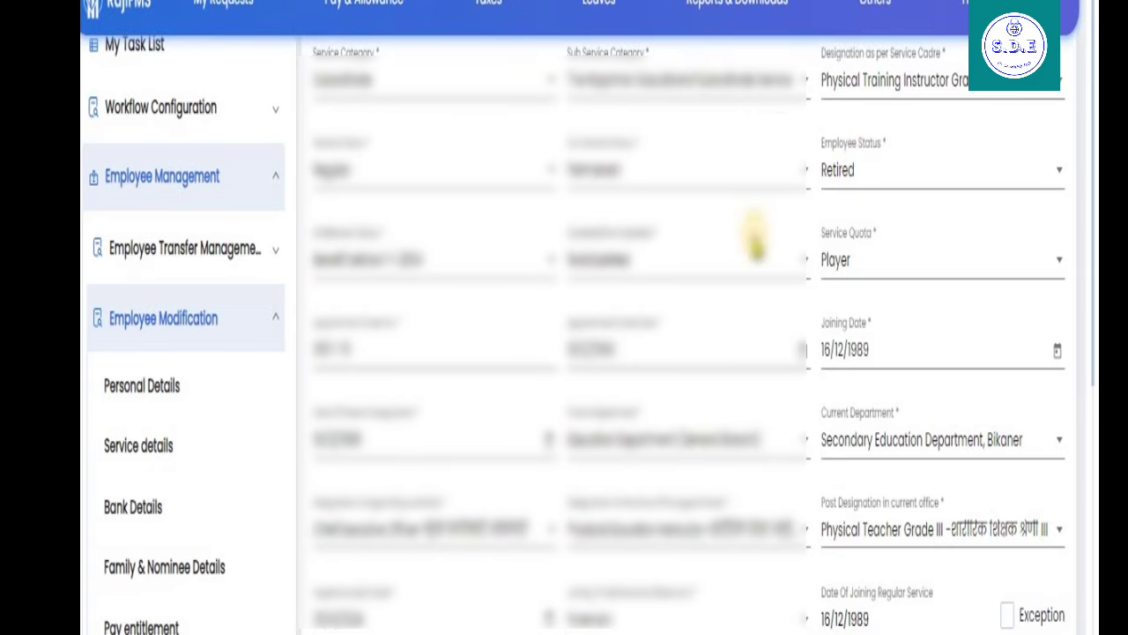
Open the DA Arrear Manual page under DA Arrear Bill in the Bills section
{"action": "scroll", "coordinate": [231, 359], "scroll_direction": "down", "scroll_amount": 3}
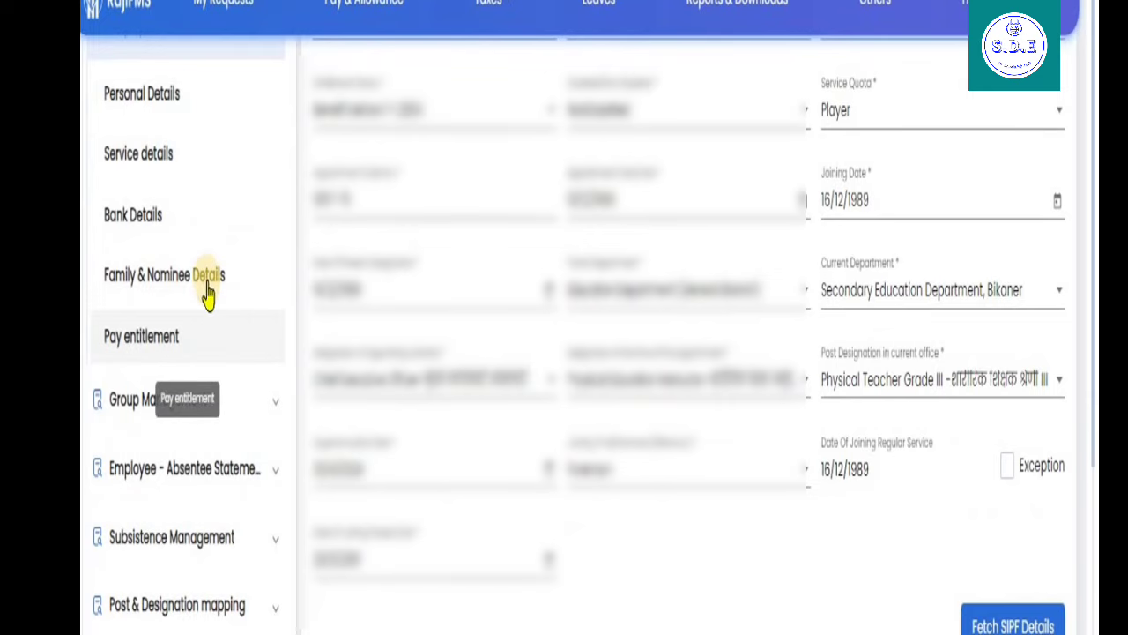
{"action": "scroll", "coordinate": [203, 335], "scroll_direction": "up", "scroll_amount": 5}
{"action": "scroll", "coordinate": [251, 397], "scroll_direction": "down", "scroll_amount": 2}
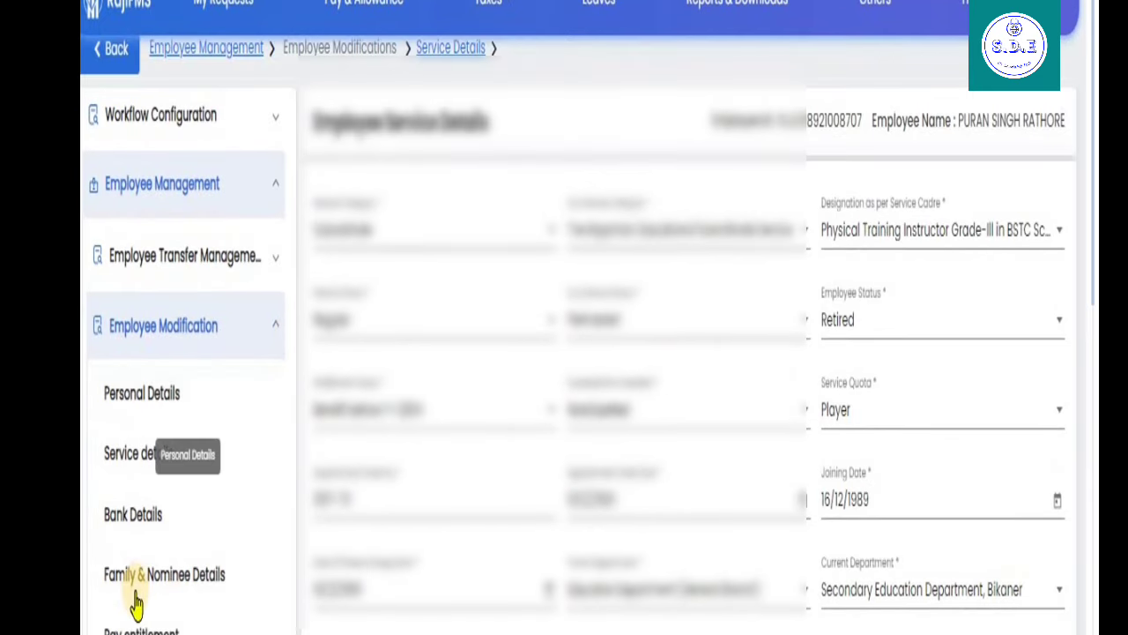
{"action": "scroll", "coordinate": [239, 445], "scroll_direction": "down", "scroll_amount": 5}
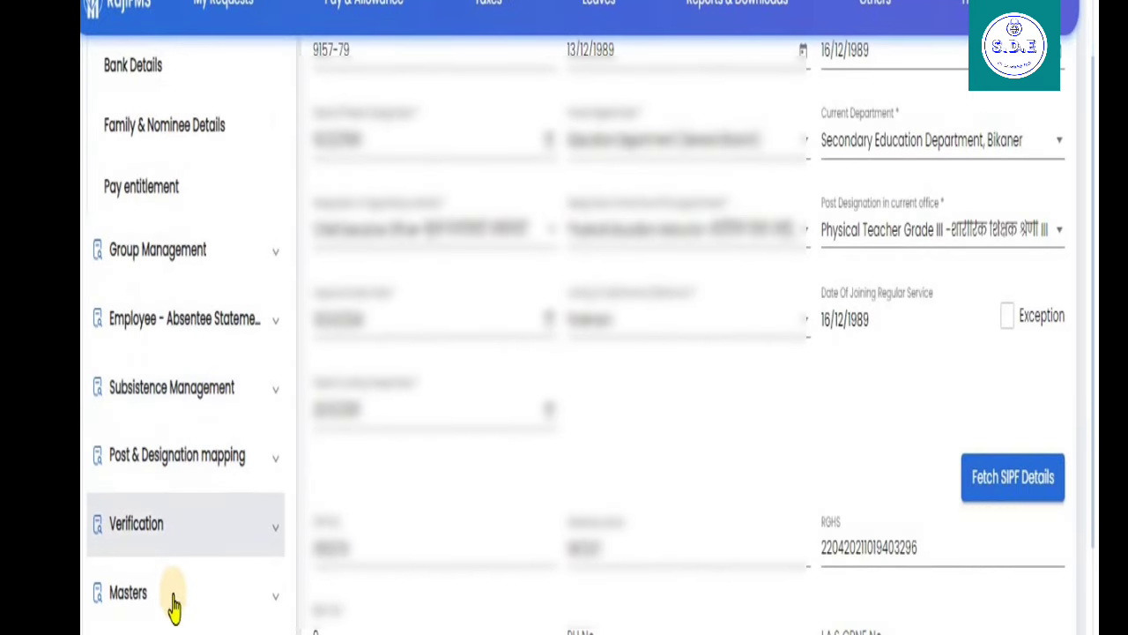
{"action": "scroll", "coordinate": [195, 468], "scroll_direction": "down", "scroll_amount": 3}
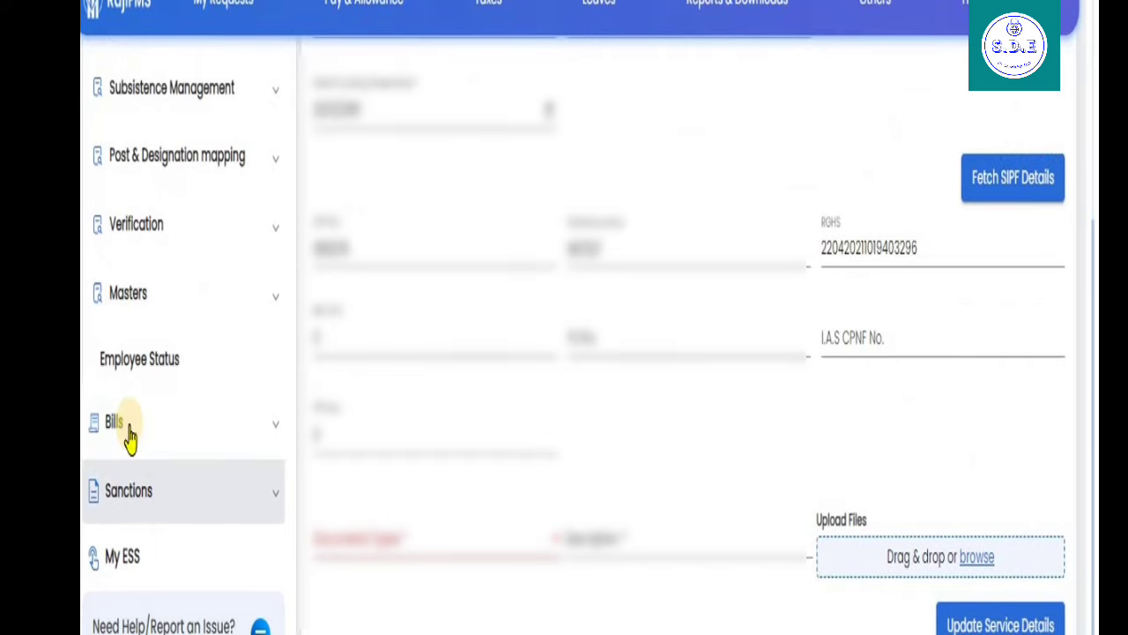
{"action": "left_click", "coordinate": [126, 426]}
{"action": "scroll", "coordinate": [171, 321], "scroll_direction": "up", "scroll_amount": 2}
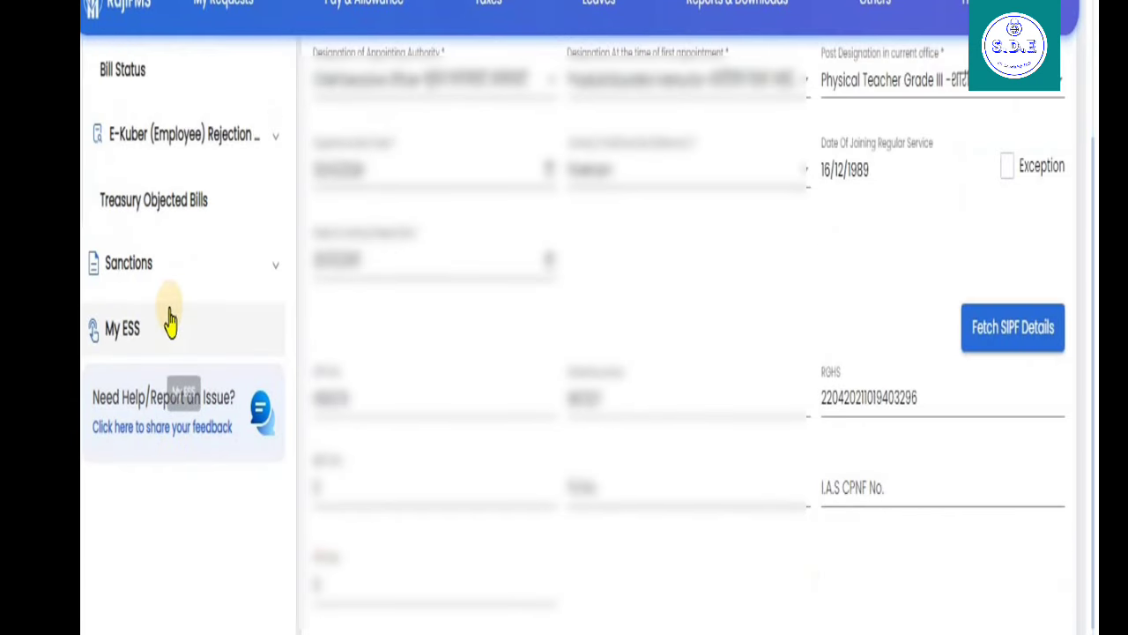
{"action": "scroll", "coordinate": [197, 303], "scroll_direction": "up", "scroll_amount": 2}
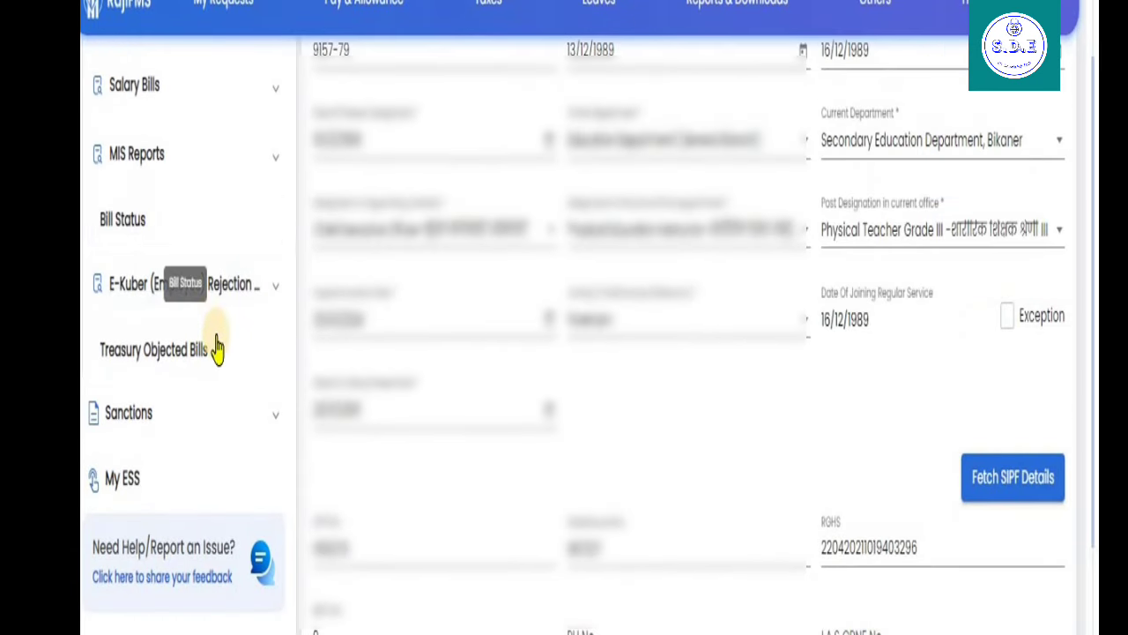
{"action": "scroll", "coordinate": [216, 349], "scroll_direction": "up", "scroll_amount": 2}
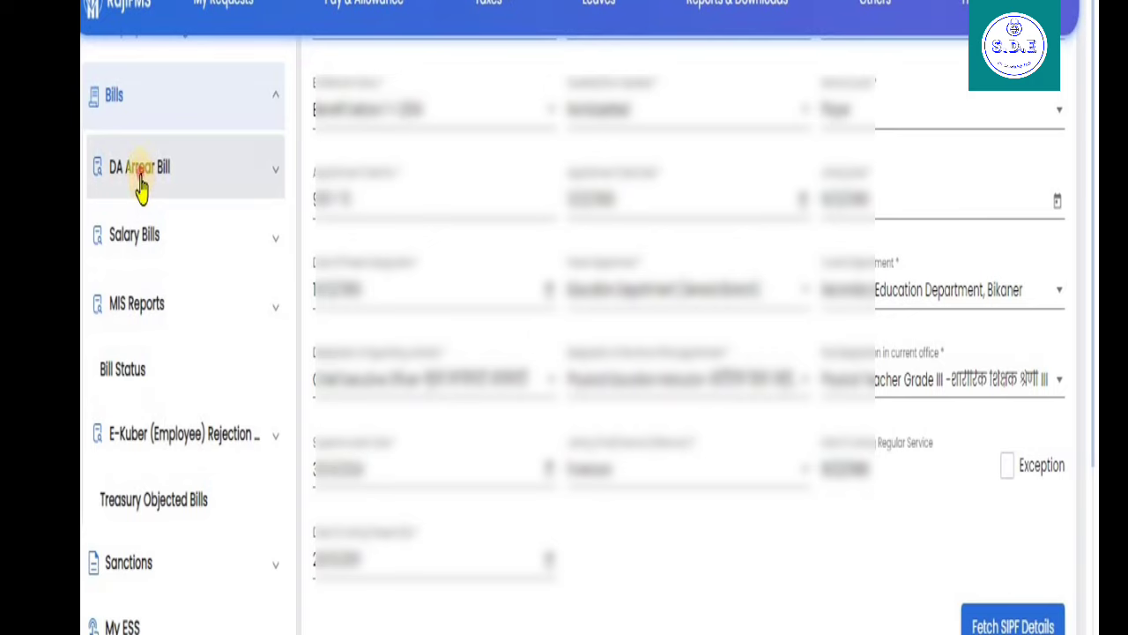
{"action": "left_click", "coordinate": [139, 183]}
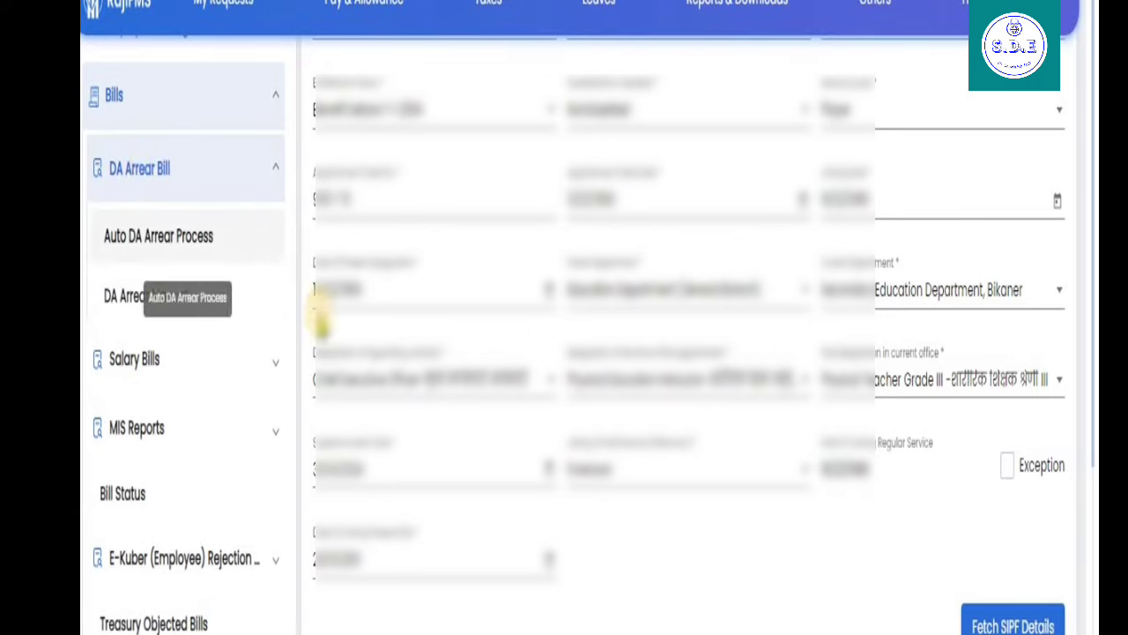
{"action": "left_click", "coordinate": [130, 324]}
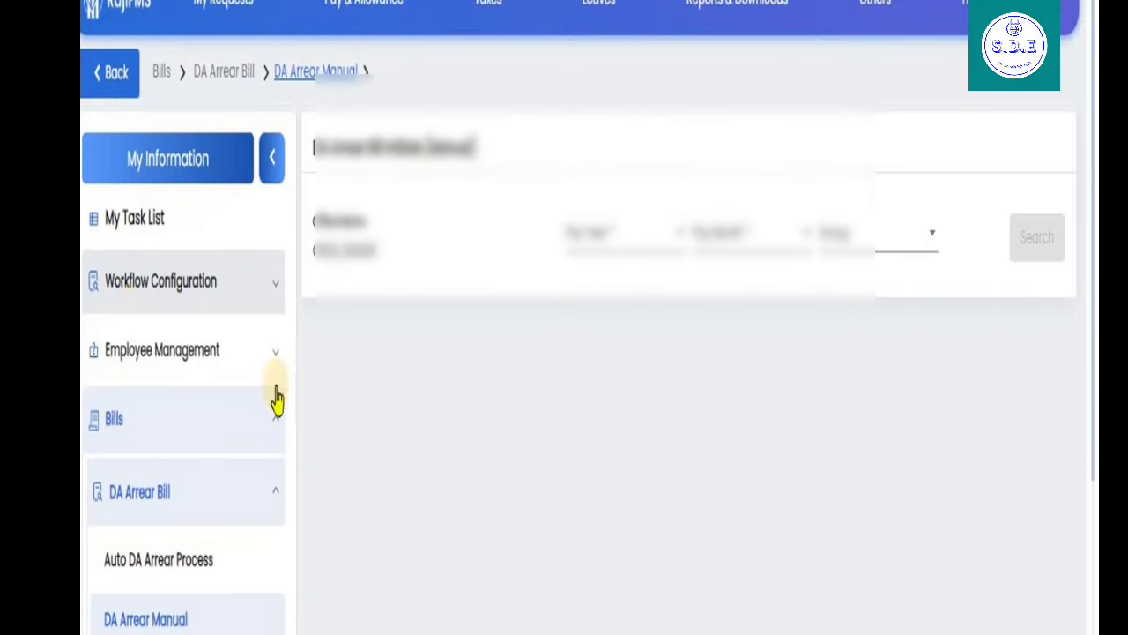
List the employees for manual DA arrear initiation with pay year 2024-2025, pay month MAY-2024 and group PEEO SF 1970102
{"action": "left_click", "coordinate": [612, 249]}
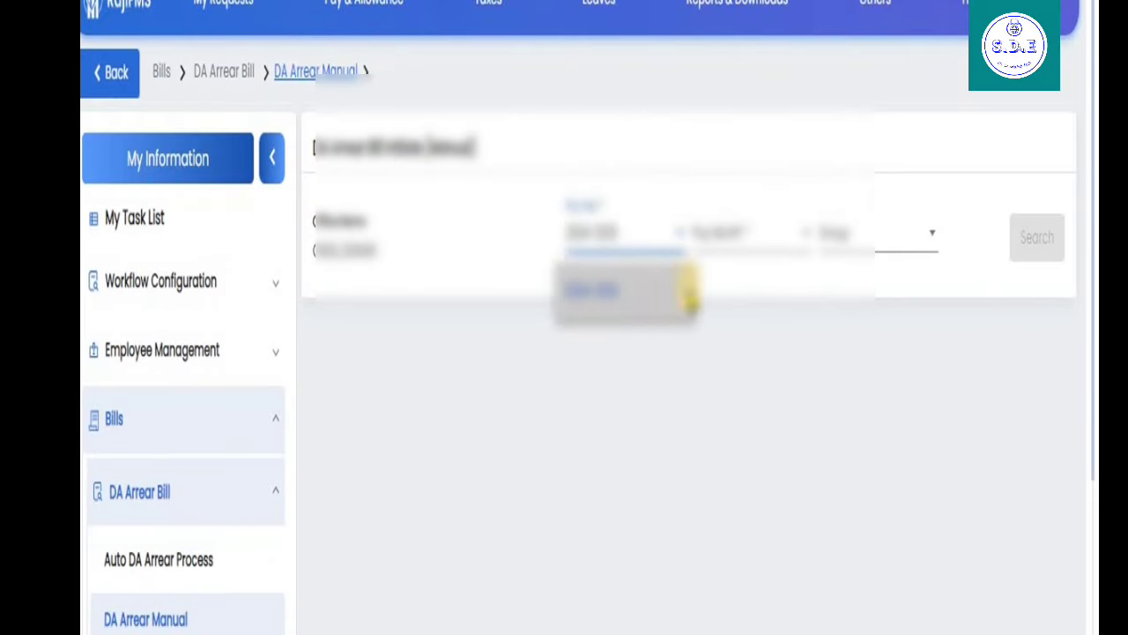
{"action": "left_click", "coordinate": [679, 294]}
{"action": "left_click", "coordinate": [720, 236]}
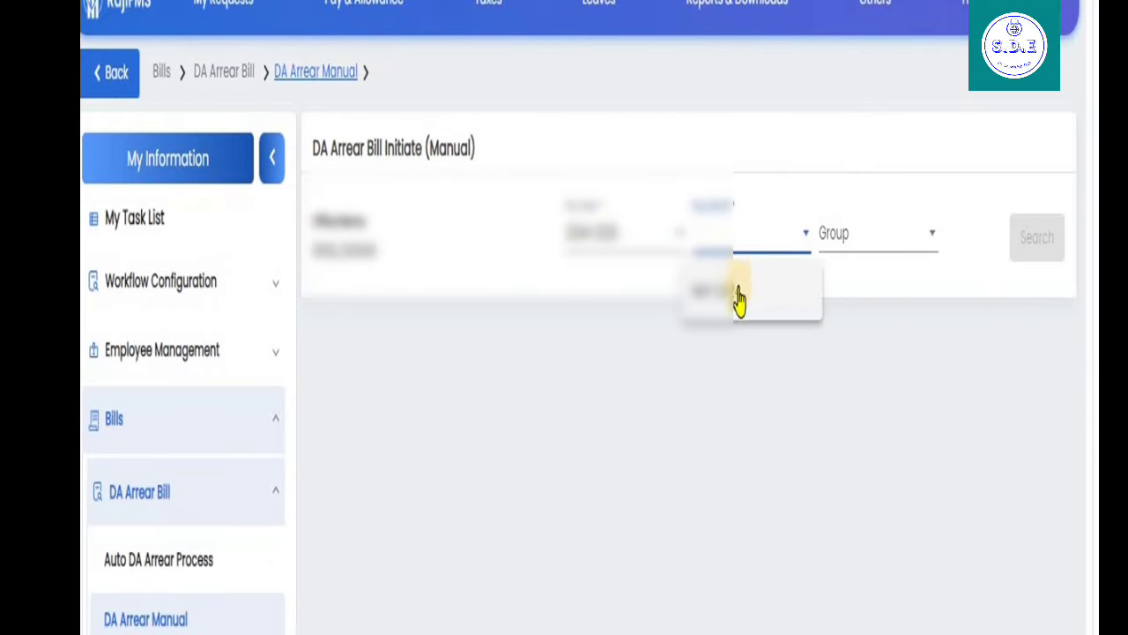
{"action": "left_click", "coordinate": [733, 295]}
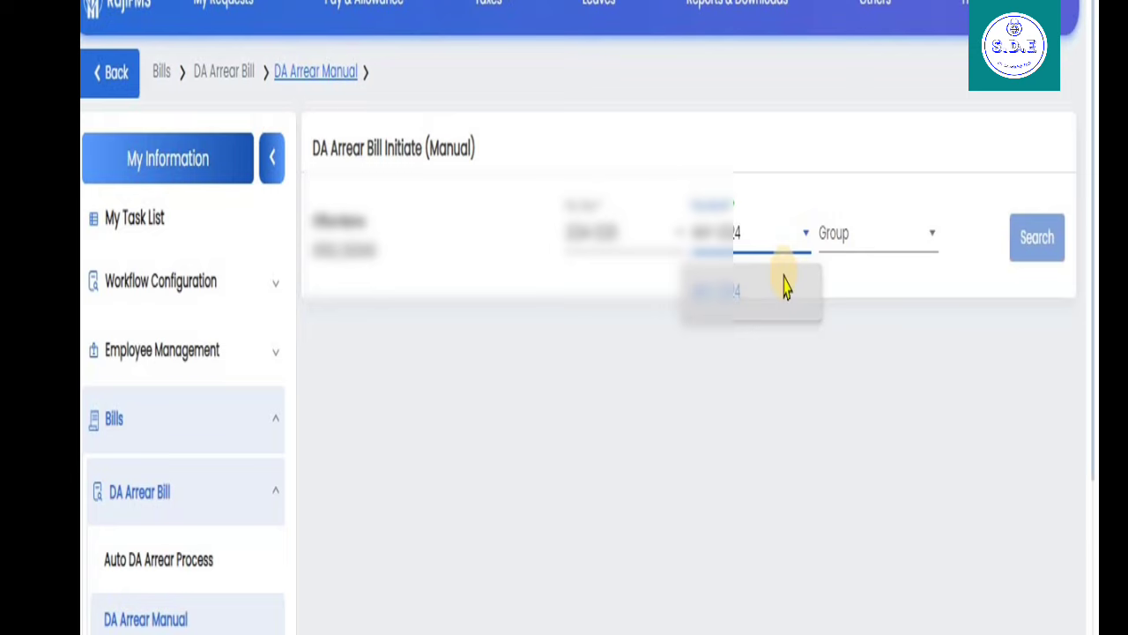
{"action": "left_click", "coordinate": [833, 251]}
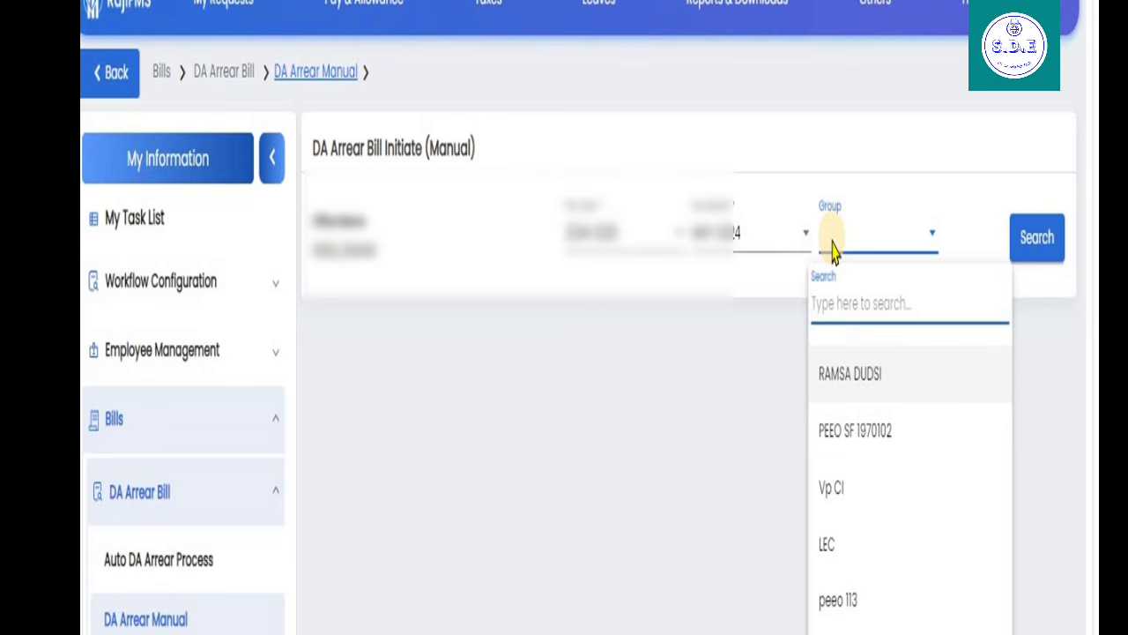
{"action": "left_click", "coordinate": [902, 431]}
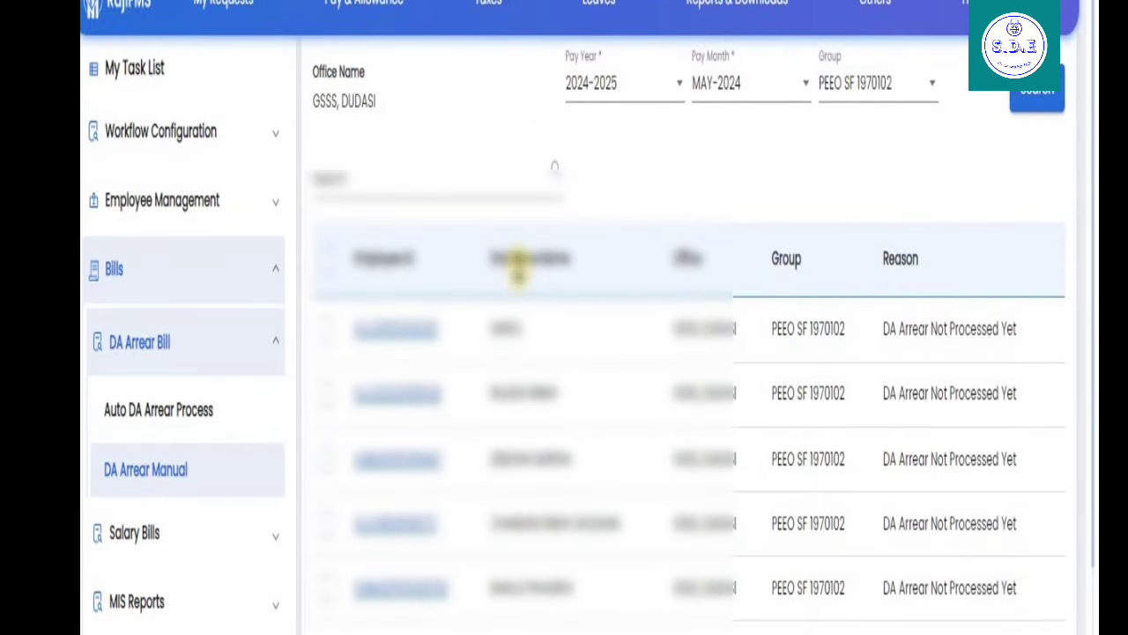
Select the retired employee at the end of the list and submit the DA arrear bill request
{"action": "scroll", "coordinate": [889, 542], "scroll_direction": "down", "scroll_amount": 2}
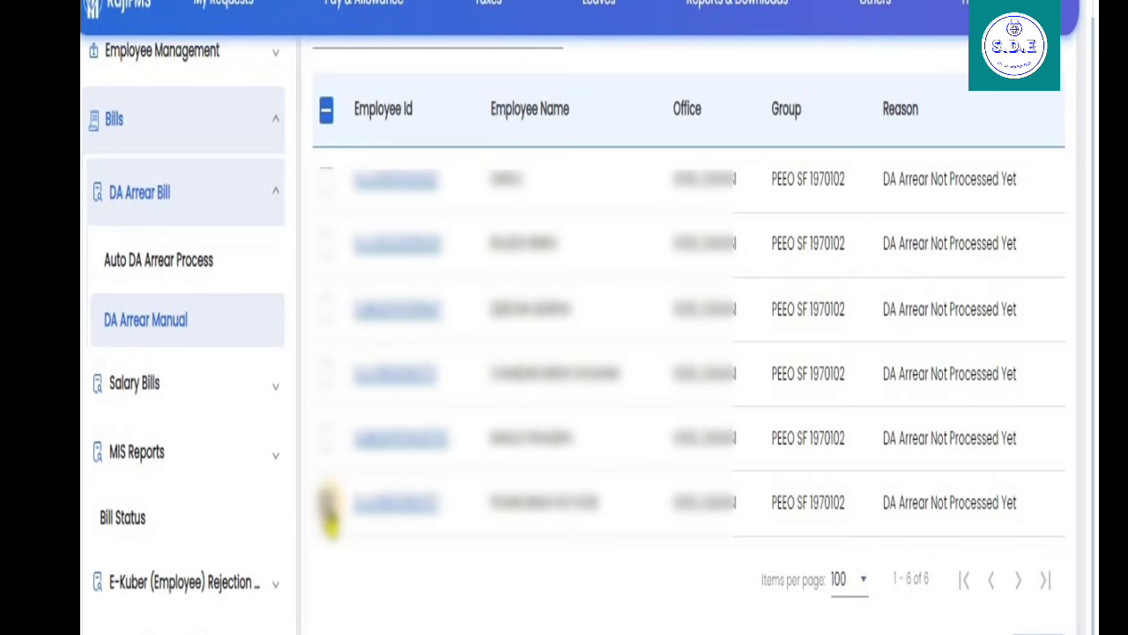
{"action": "left_click", "coordinate": [326, 502]}
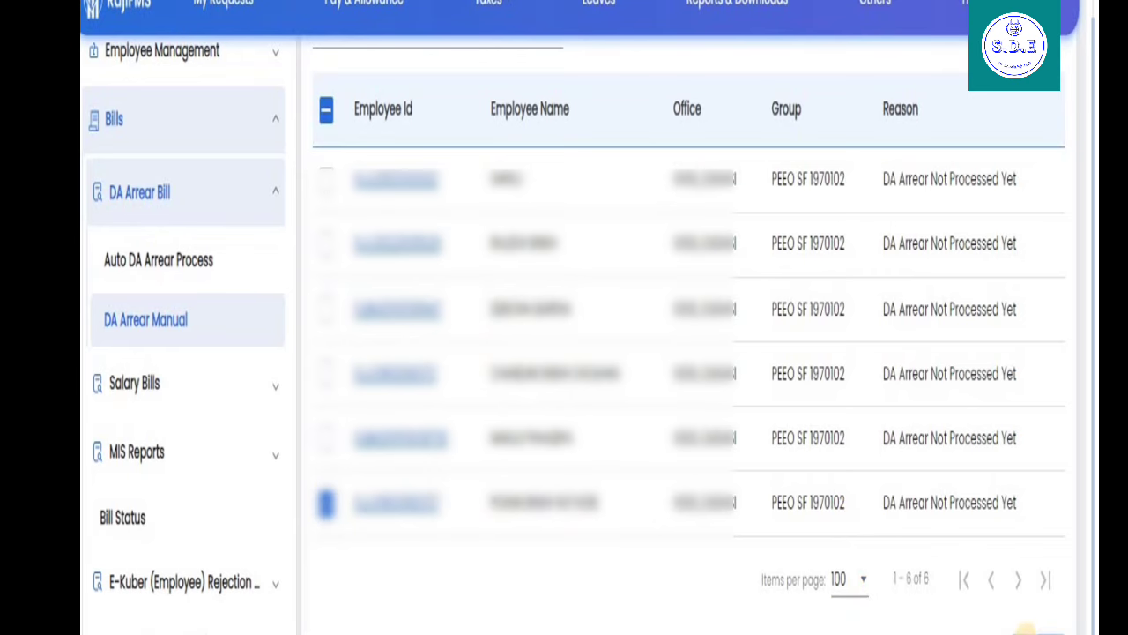
{"action": "left_click", "coordinate": [1027, 632]}
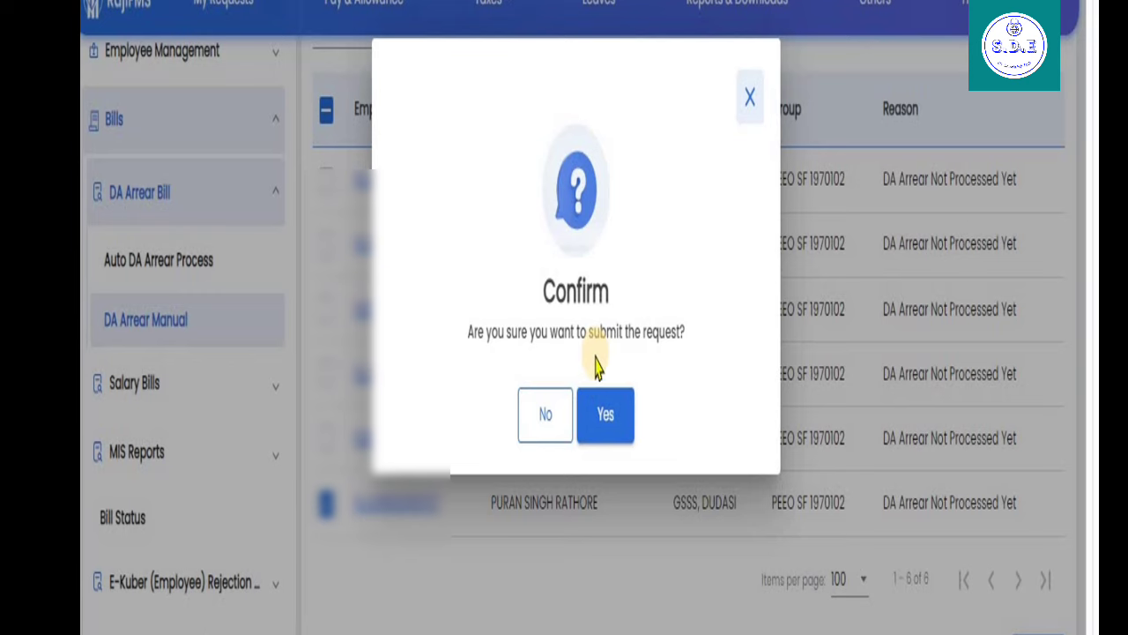
{"action": "left_click", "coordinate": [612, 429]}
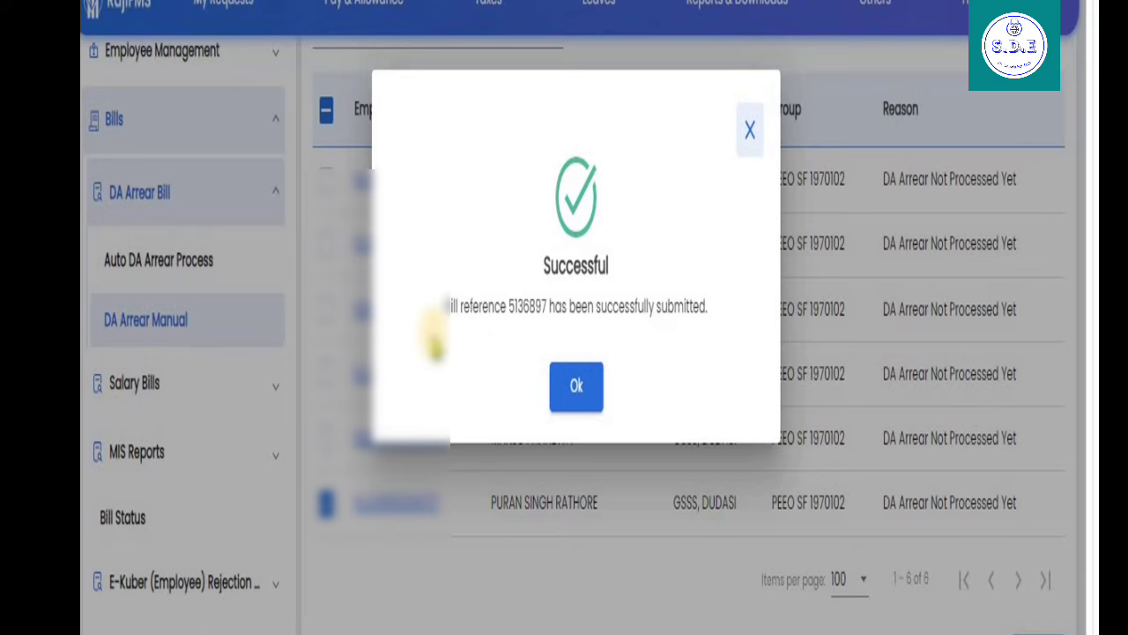
{"action": "left_click", "coordinate": [577, 398]}
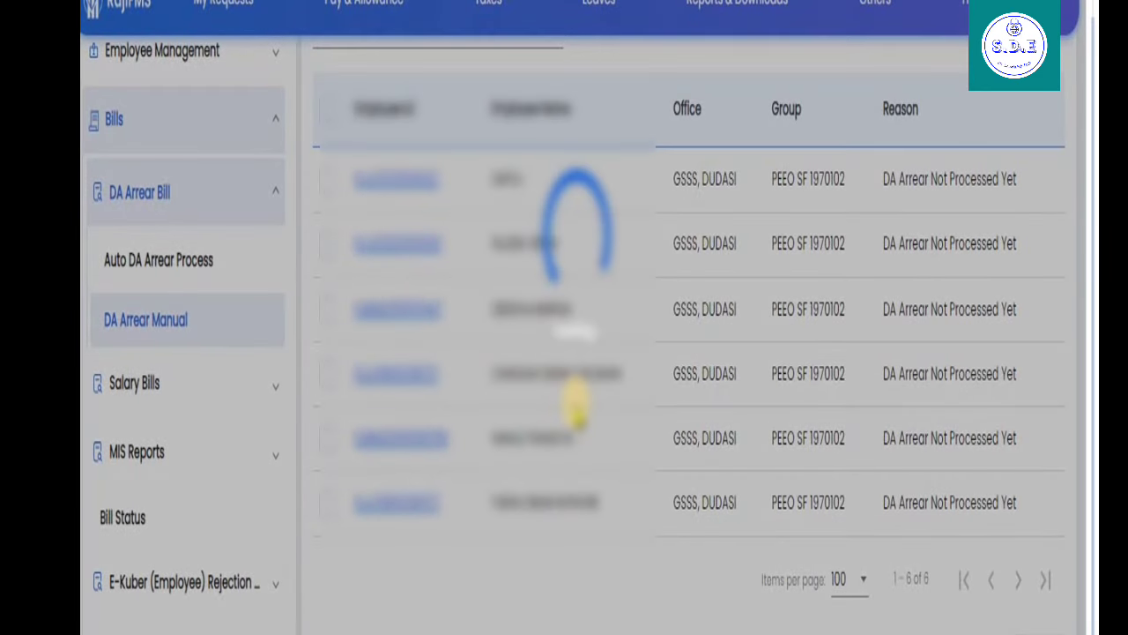
Open Auto DA Arrear Process and search for bills of pay year 2024-2025, month MAY-2024 and group PEEO SF 1970102
{"action": "scroll", "coordinate": [575, 410], "scroll_direction": "up", "scroll_amount": 2}
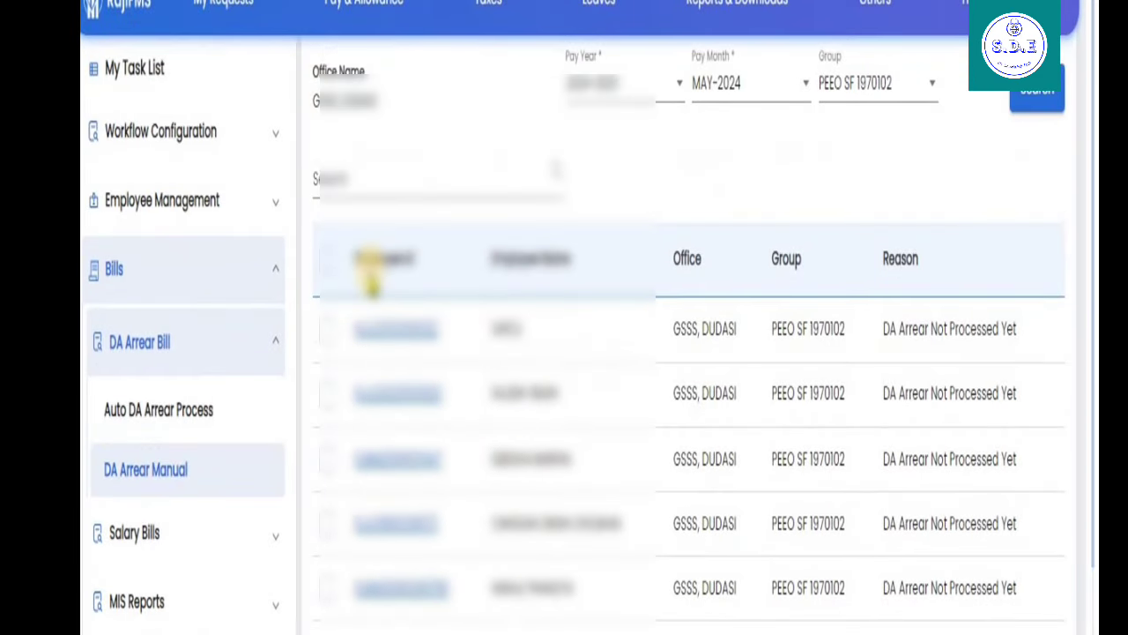
{"action": "left_click", "coordinate": [164, 428]}
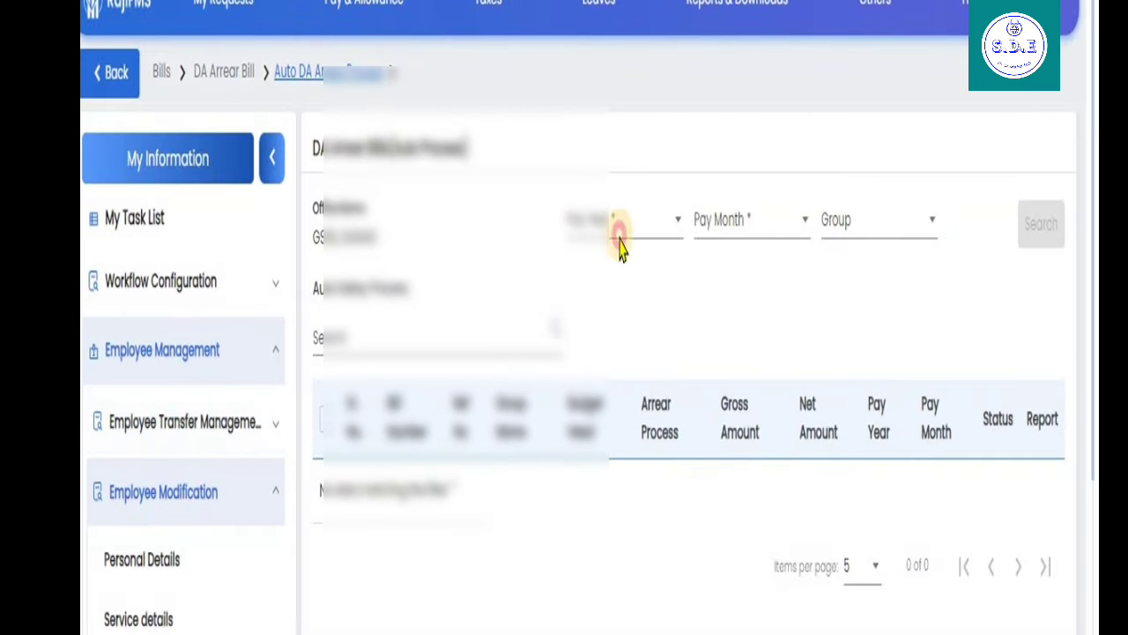
{"action": "left_click", "coordinate": [617, 226]}
{"action": "left_click", "coordinate": [616, 284]}
{"action": "left_click", "coordinate": [743, 231]}
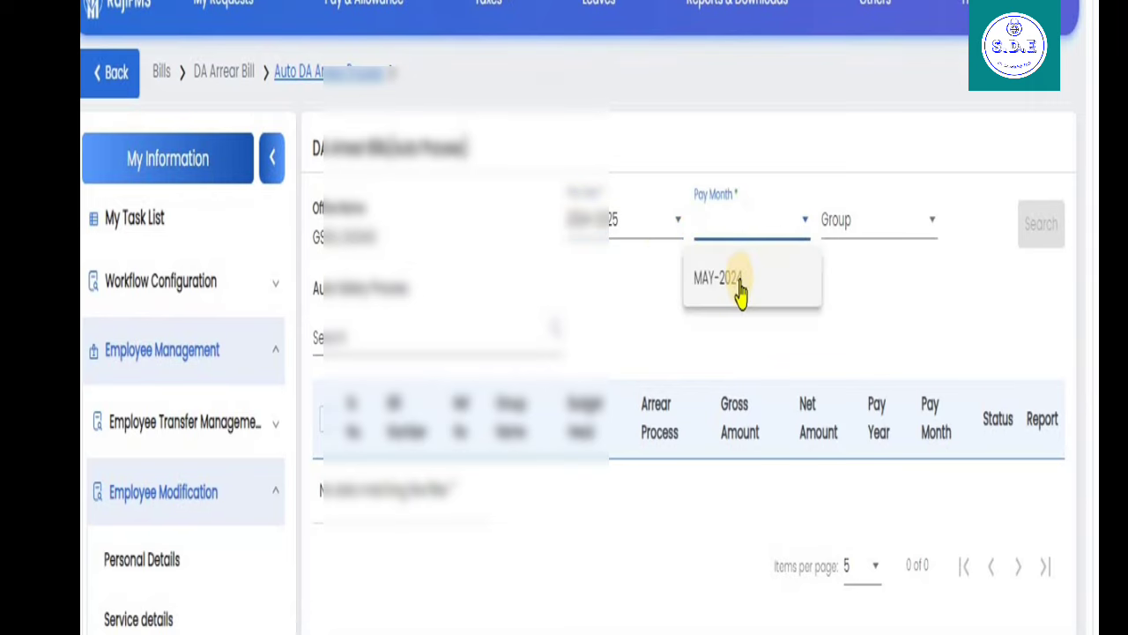
{"action": "left_click", "coordinate": [753, 271]}
{"action": "left_click", "coordinate": [859, 230]}
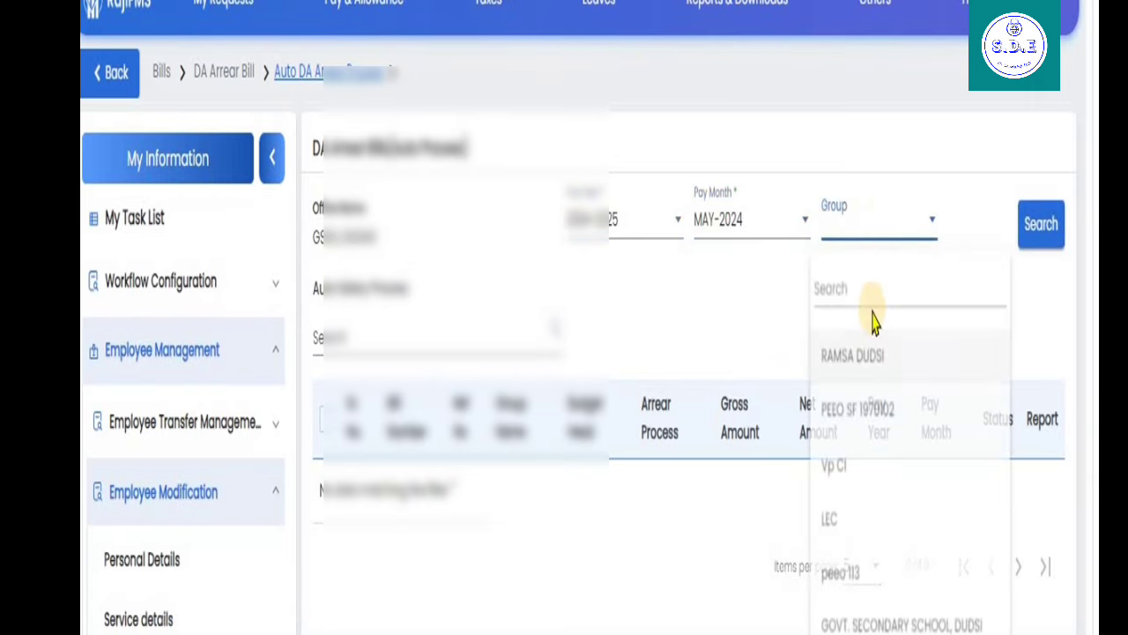
{"action": "left_click", "coordinate": [864, 419]}
{"action": "left_click", "coordinate": [1040, 238]}
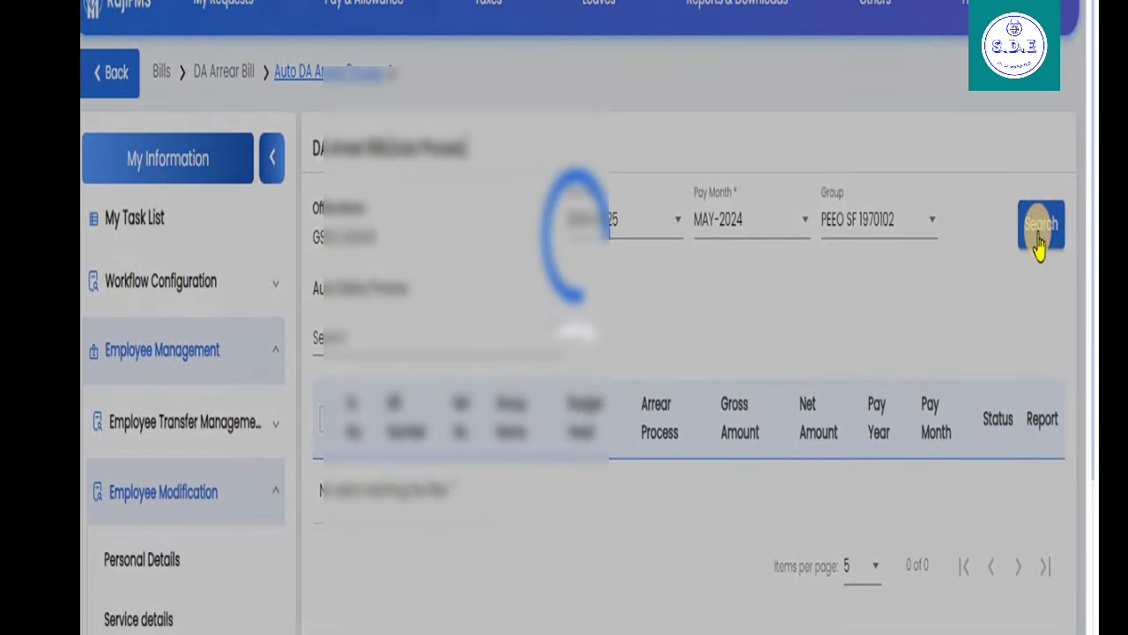
Select the May 2024 DA arrear bill, open its report and save it as the PDF file download (14)
{"action": "scroll", "coordinate": [1032, 234], "scroll_direction": "down", "scroll_amount": 4}
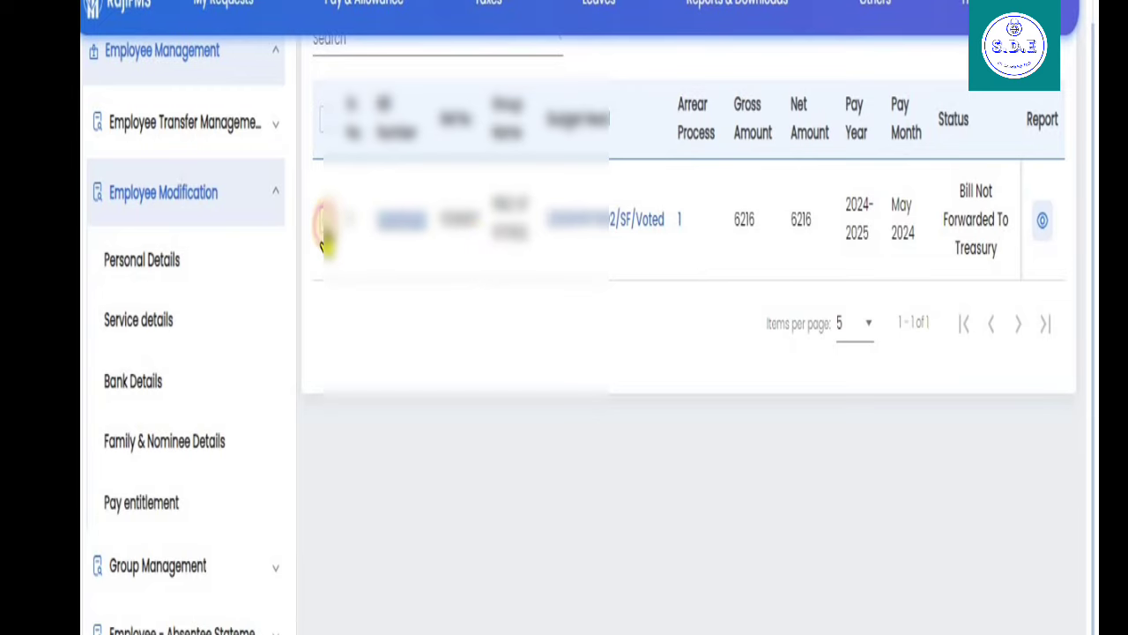
{"action": "left_click", "coordinate": [327, 219]}
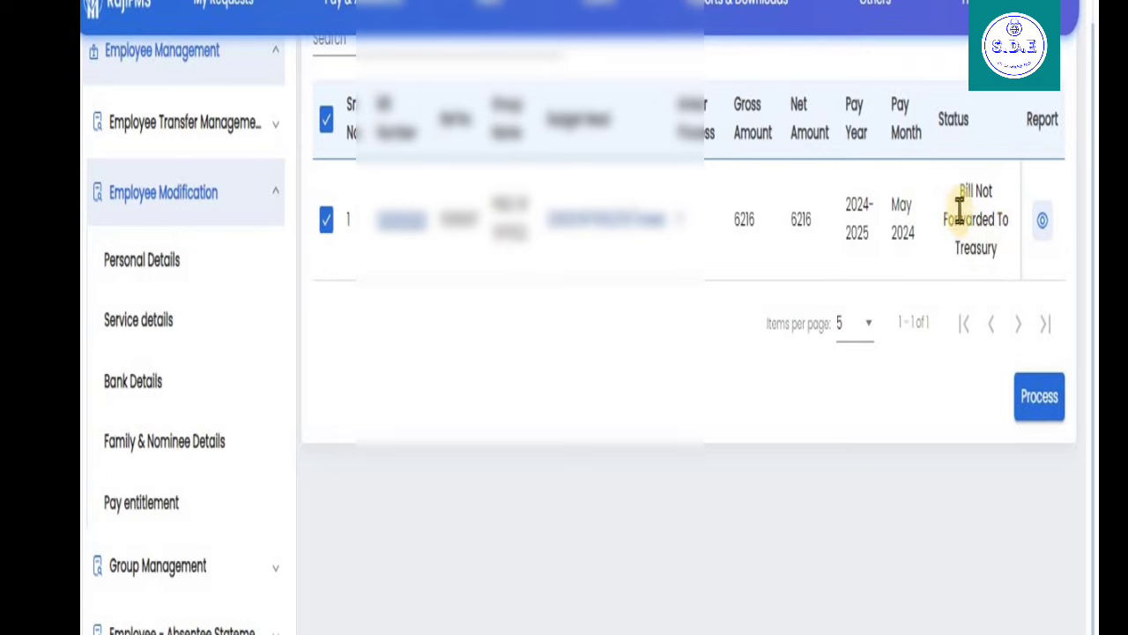
{"action": "left_click", "coordinate": [1041, 222]}
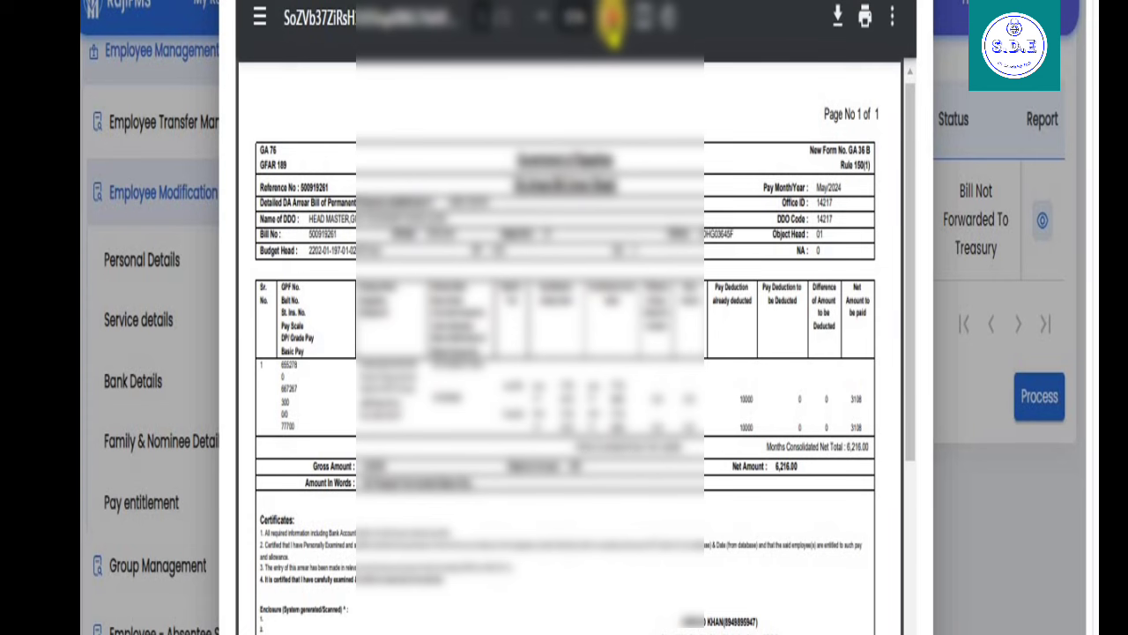
{"action": "left_click", "coordinate": [836, 17]}
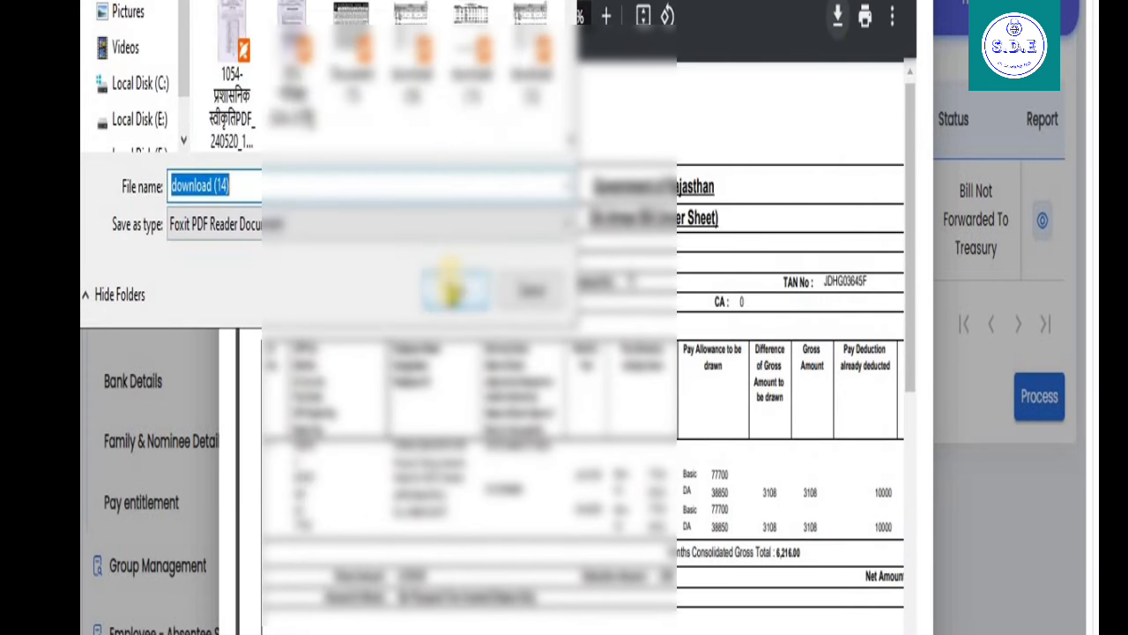
{"action": "left_click", "coordinate": [453, 284]}
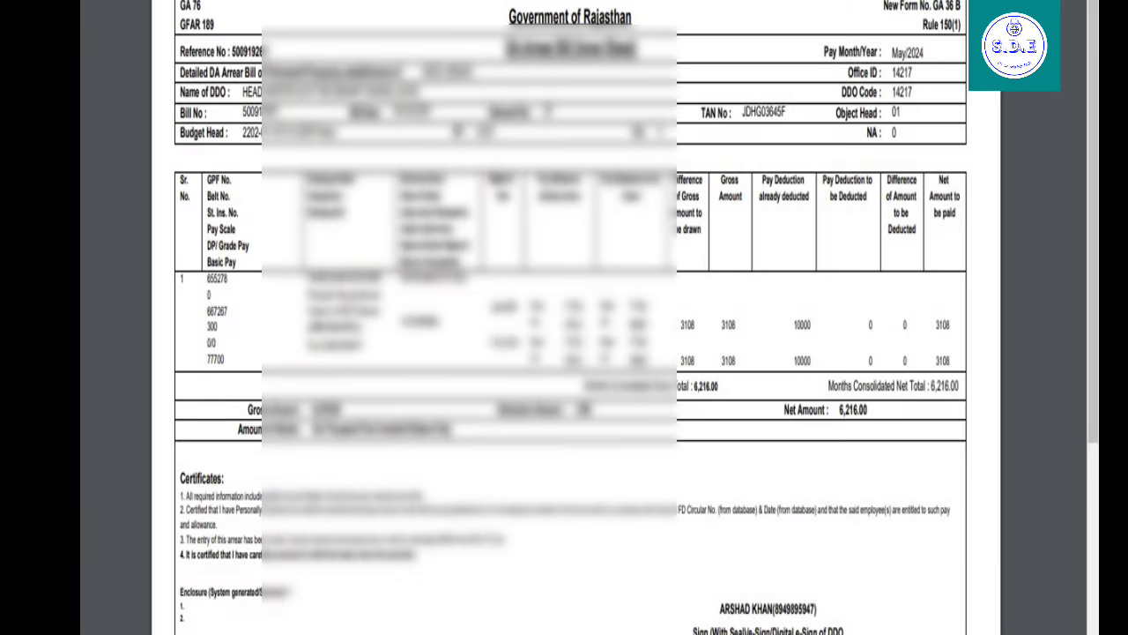
Examine the January and February 2024 DA, deduction and net amount entries in the retired employee's arrear bill
{"action": "key", "text": "ctrl+plus"}
{"action": "key", "text": "ctrl+plus"}
{"action": "scroll", "coordinate": [582, 353], "scroll_direction": "right", "scroll_amount": 5}
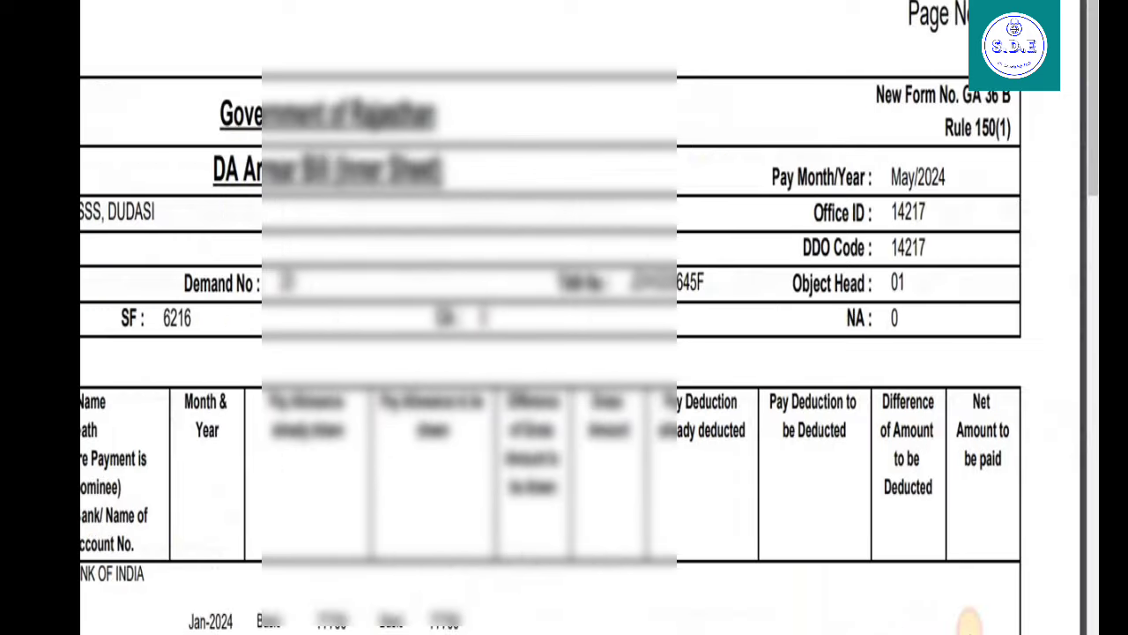
{"action": "scroll", "coordinate": [1058, 405], "scroll_direction": "down", "scroll_amount": 3}
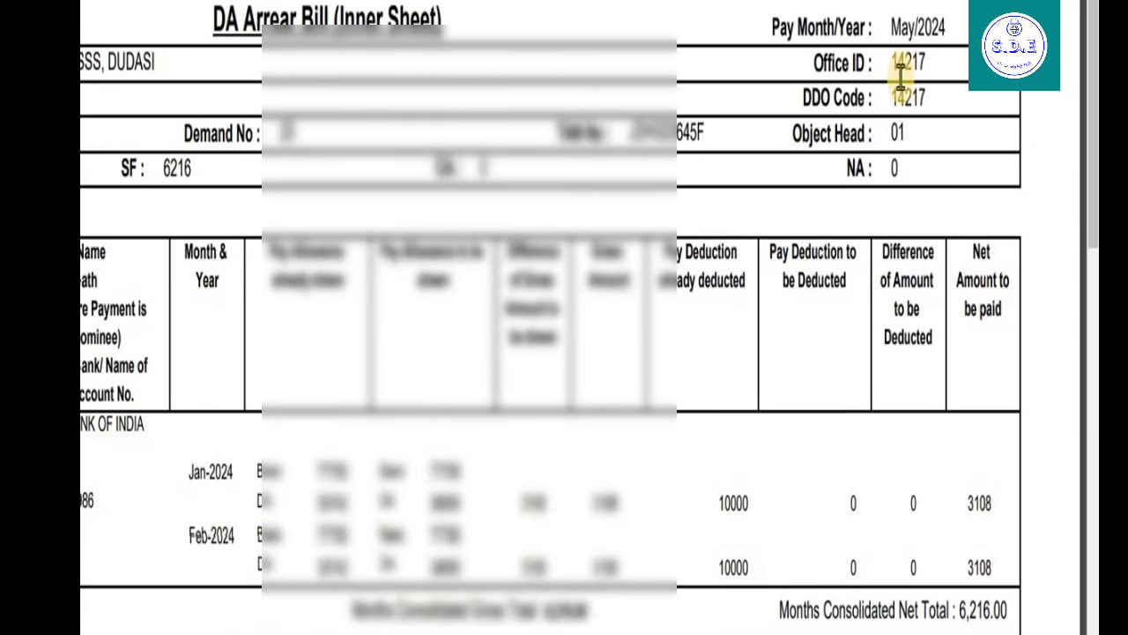
{"action": "scroll", "coordinate": [960, 176], "scroll_direction": "down", "scroll_amount": 7}
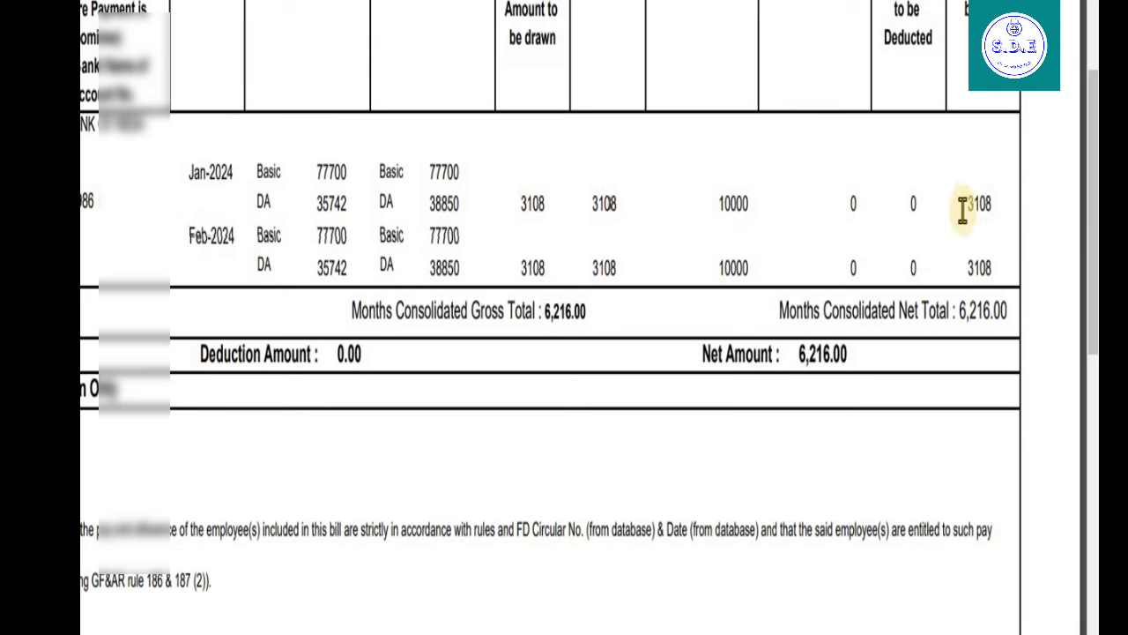
{"action": "left_click_drag", "start_coordinate": [995, 217], "coordinate": [1003, 330]}
{"action": "double_click", "coordinate": [986, 312]}
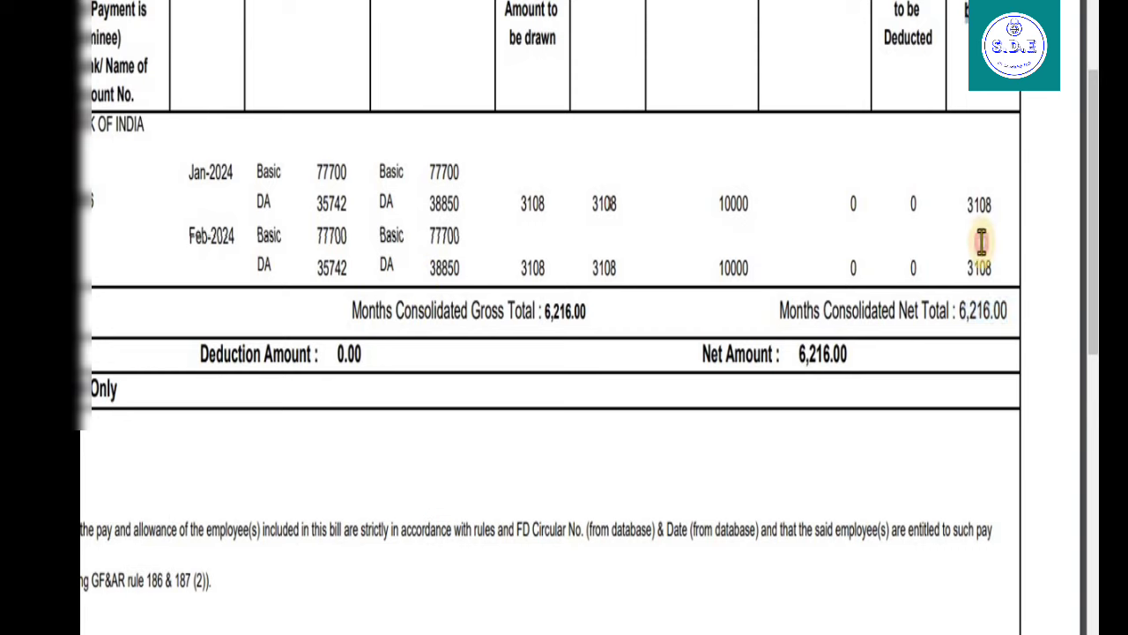
{"action": "left_click_drag", "start_coordinate": [975, 242], "coordinate": [949, 179]}
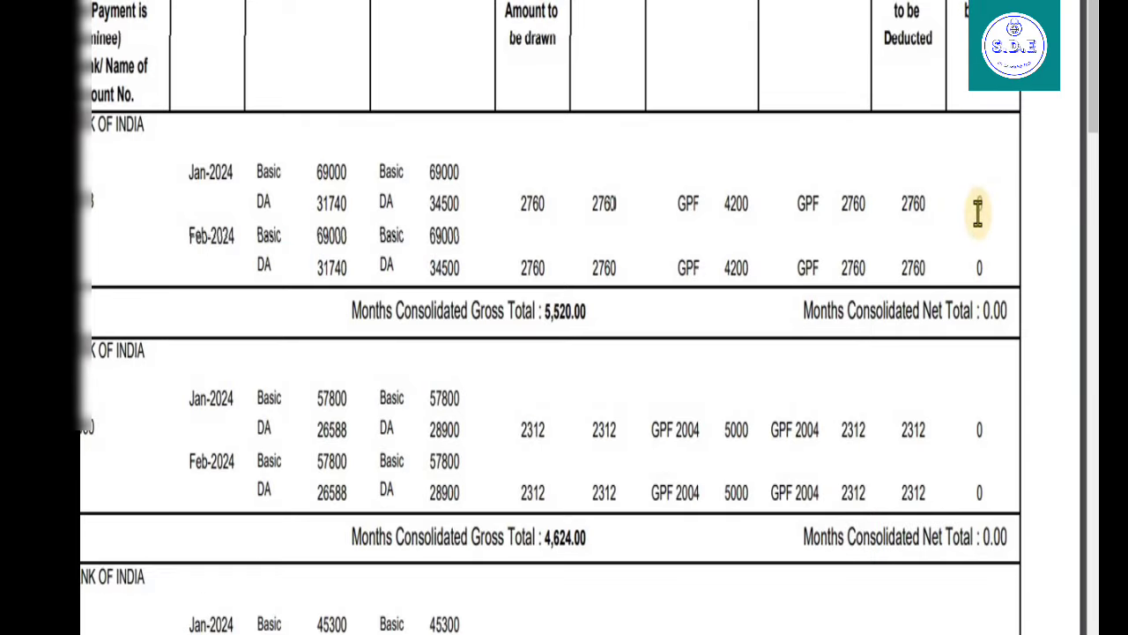
Compare the GPF deductions and net amounts of the employees listed in the other DA arrear bill
{"action": "scroll", "coordinate": [980, 319], "scroll_direction": "down", "scroll_amount": 3}
{"action": "scroll", "coordinate": [980, 319], "scroll_direction": "down", "scroll_amount": 3}
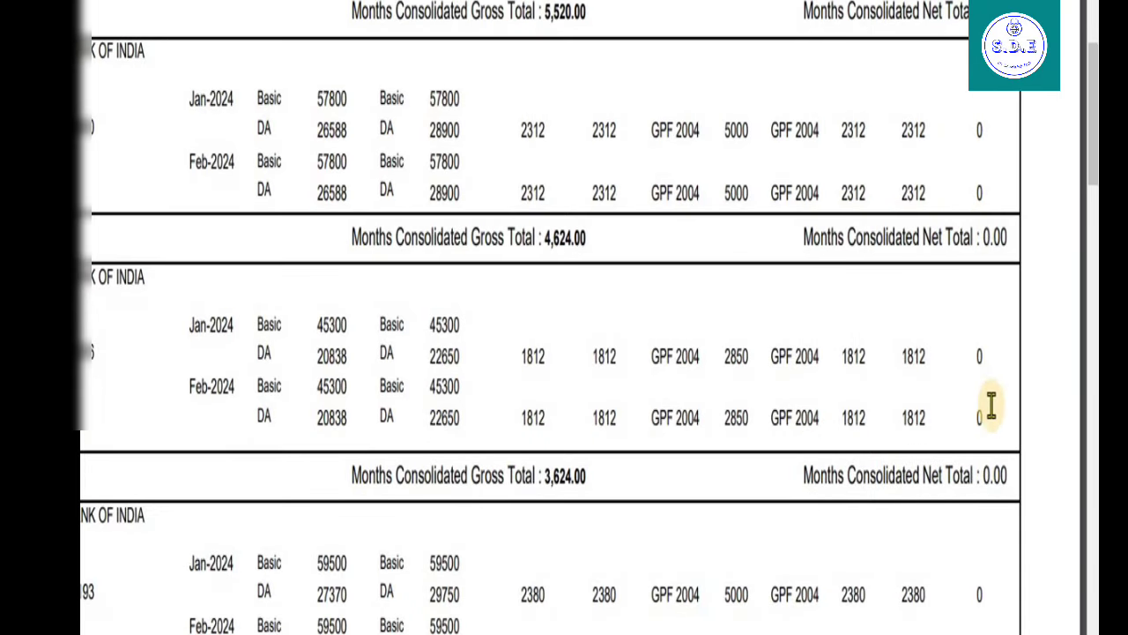
Check the net payable entries of each employee and the consolidated totals at the end of the other DA arrear bill
{"action": "double_click", "coordinate": [975, 134]}
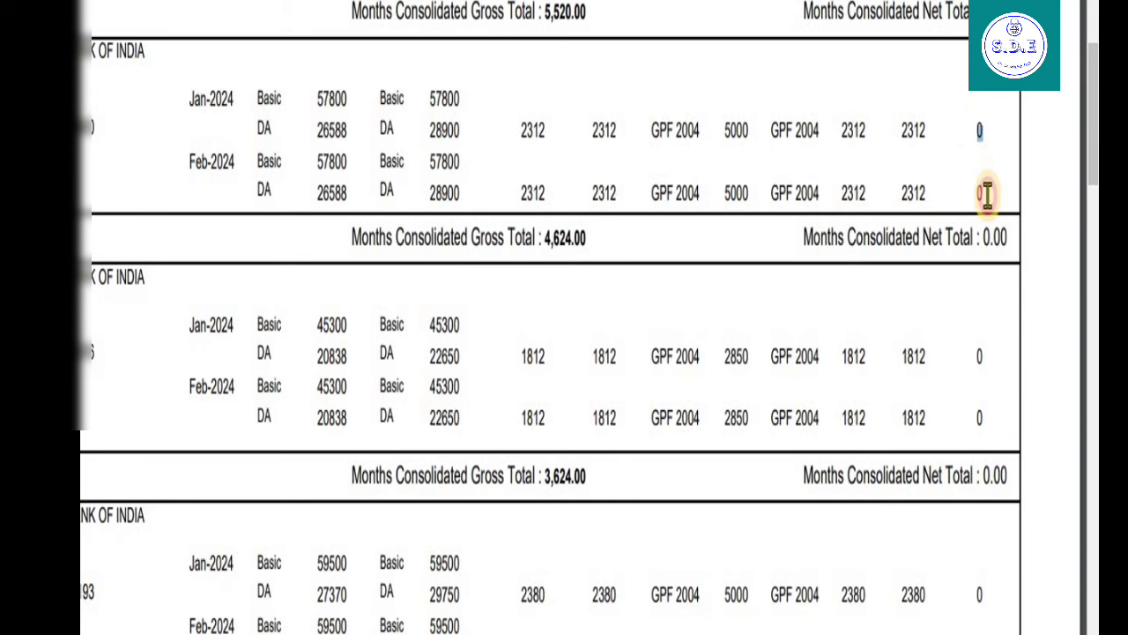
{"action": "scroll", "coordinate": [987, 221], "scroll_direction": "down", "scroll_amount": 12}
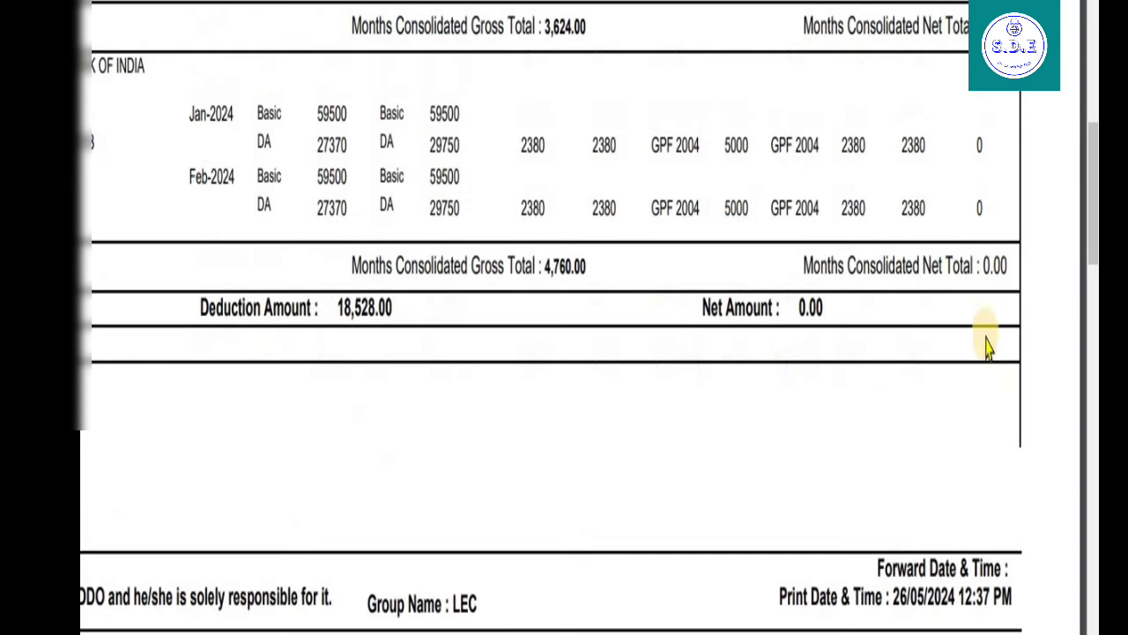
{"action": "scroll", "coordinate": [980, 282], "scroll_direction": "down", "scroll_amount": 3}
{"action": "scroll", "coordinate": [979, 262], "scroll_direction": "up", "scroll_amount": 5}
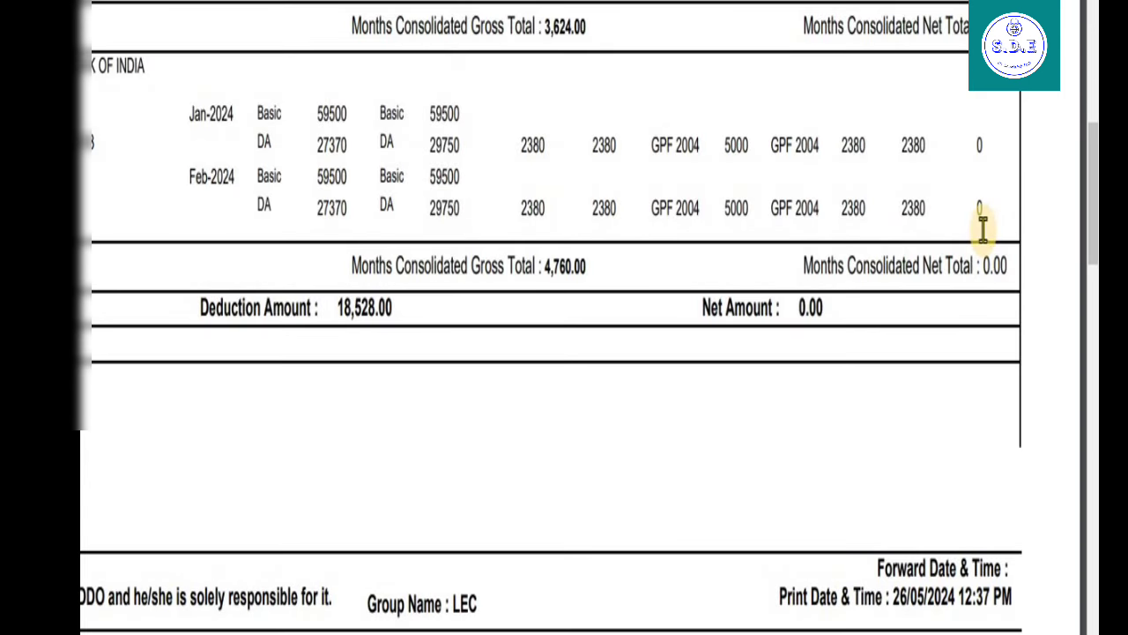
{"action": "scroll", "coordinate": [979, 227], "scroll_direction": "up", "scroll_amount": 6}
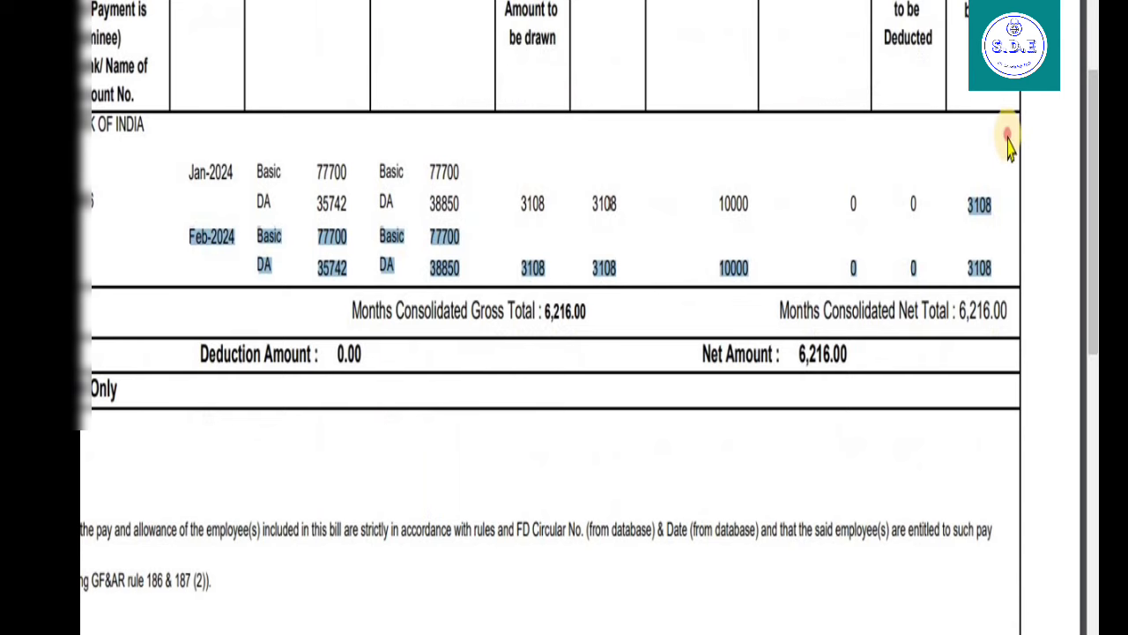
Compare the total deduction and net amounts of the retired employee's arrear bill with those of the other bill
{"action": "left_click", "coordinate": [1007, 141]}
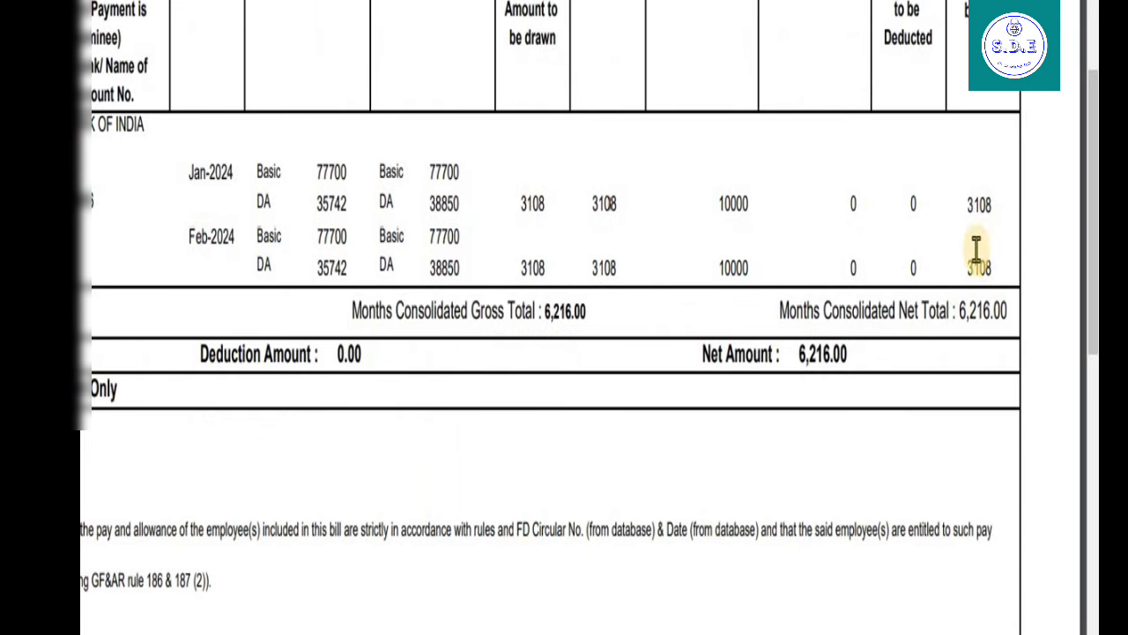
{"action": "left_click_drag", "start_coordinate": [799, 361], "coordinate": [869, 373]}
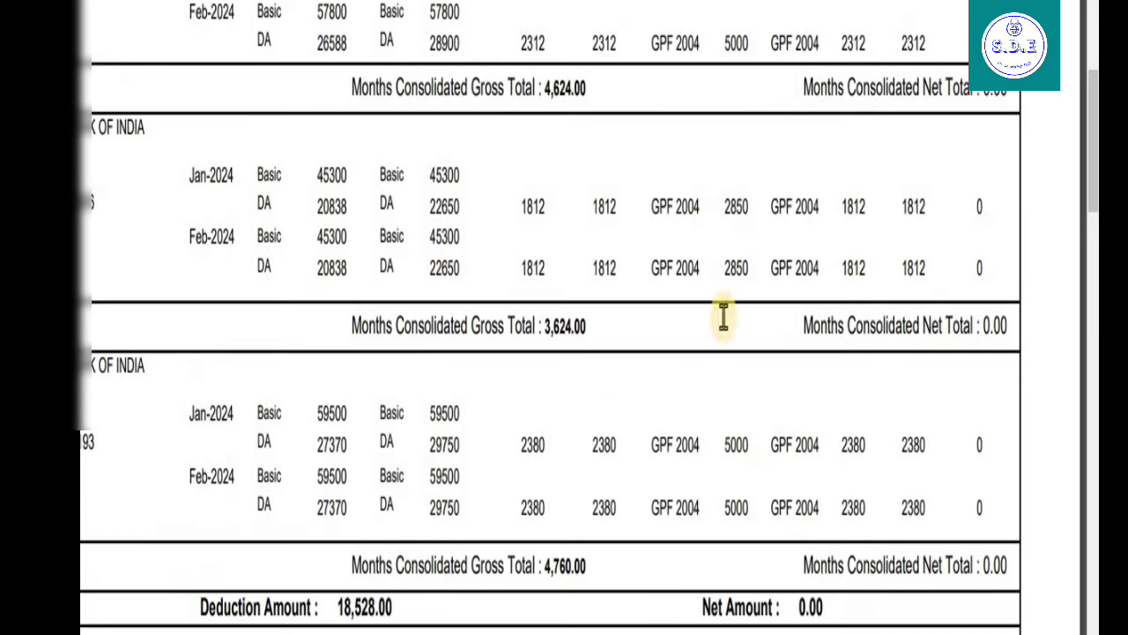
{"action": "scroll", "coordinate": [723, 315], "scroll_direction": "down", "scroll_amount": 4}
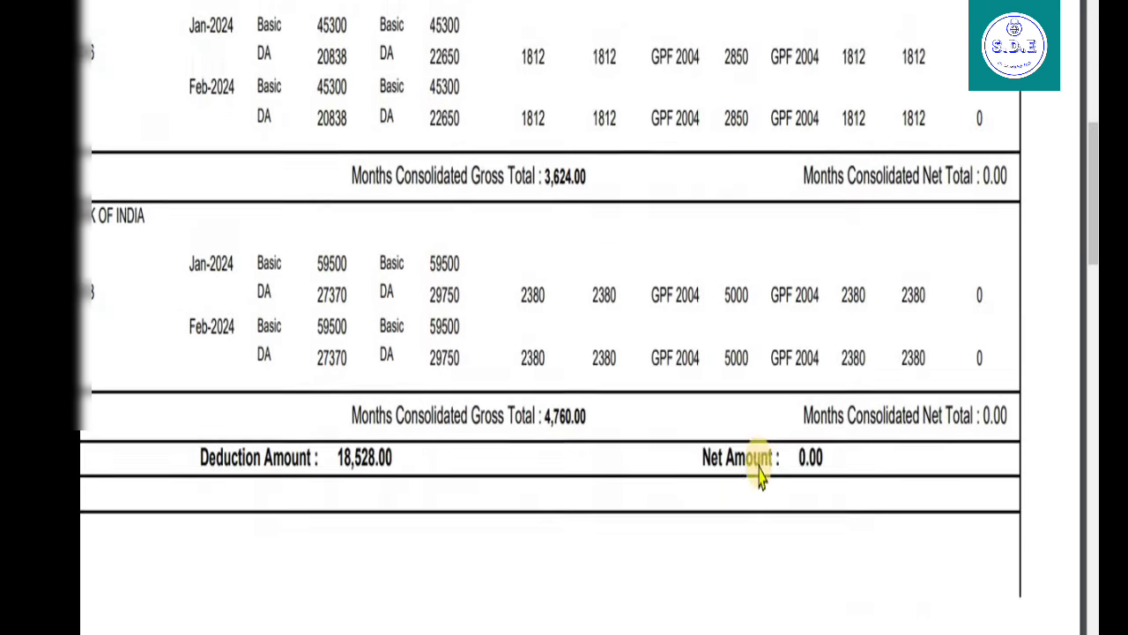
{"action": "left_click_drag", "start_coordinate": [324, 310], "coordinate": [396, 360]}
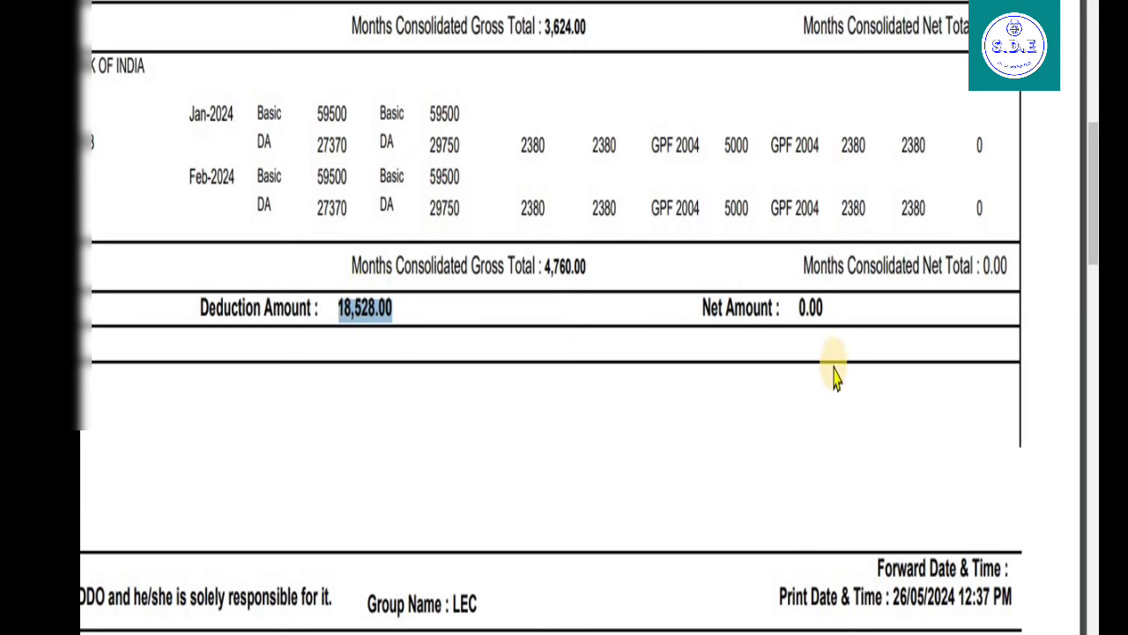
{"action": "left_click_drag", "start_coordinate": [795, 309], "coordinate": [865, 315]}
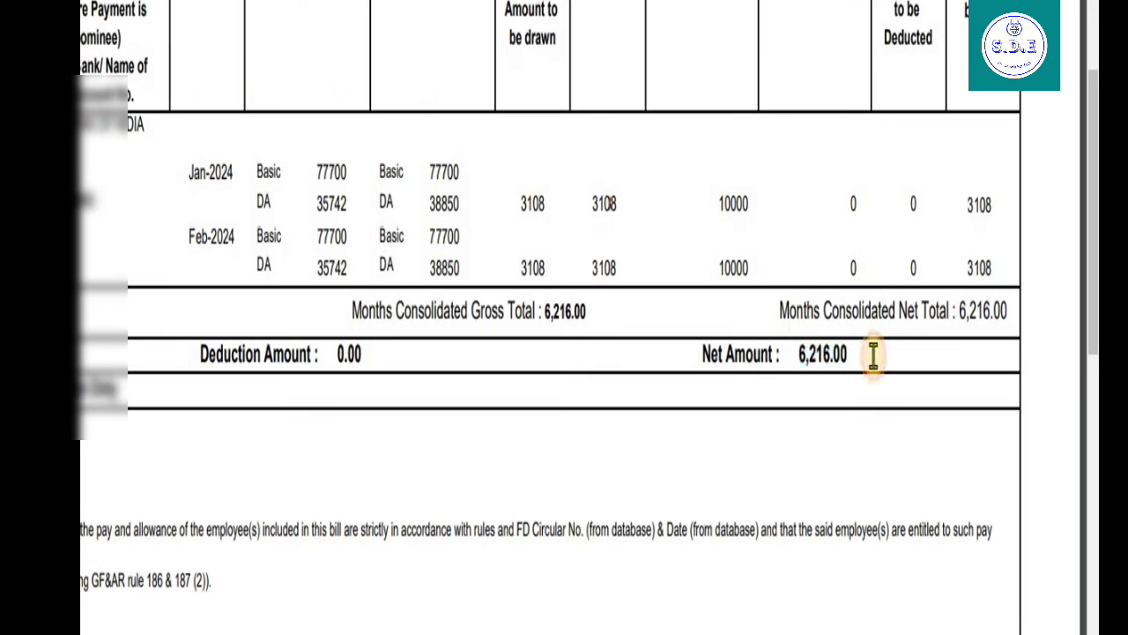
{"action": "left_click_drag", "start_coordinate": [324, 357], "coordinate": [395, 380]}
Examine the DA allowance, deduction section, treasury voucher and gross and net amounts on the retired employee's DA arrear bill outer sheet
{"action": "scroll", "coordinate": [449, 476], "scroll_direction": "up", "scroll_amount": 2}
{"action": "scroll", "coordinate": [458, 450], "scroll_direction": "up", "scroll_amount": 4}
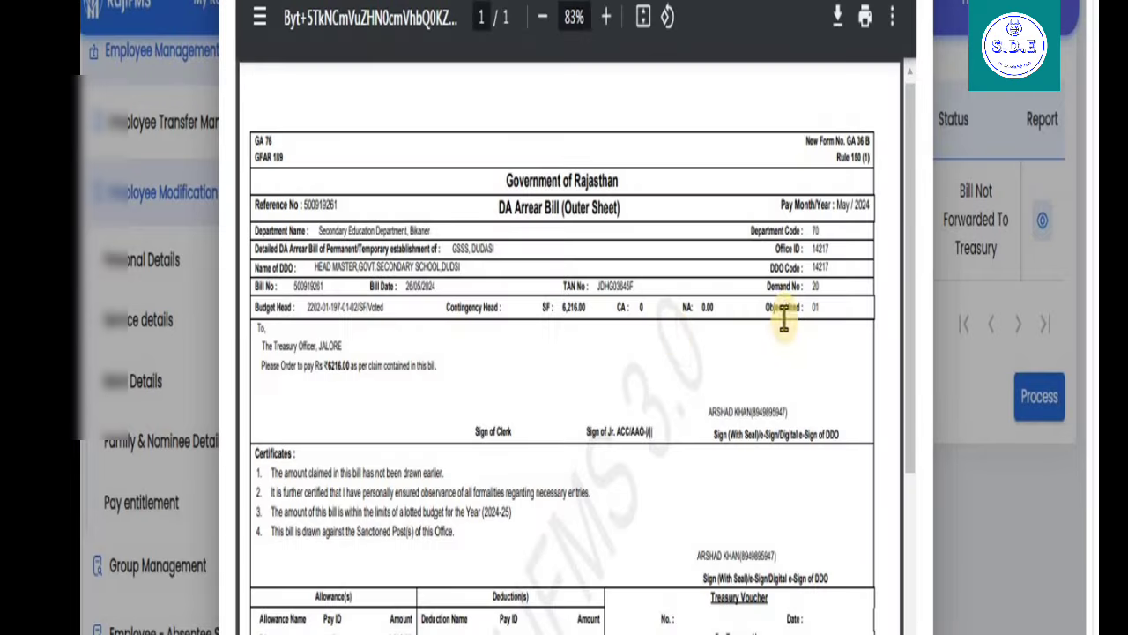
{"action": "scroll", "coordinate": [640, 397], "scroll_direction": "down", "scroll_amount": 3}
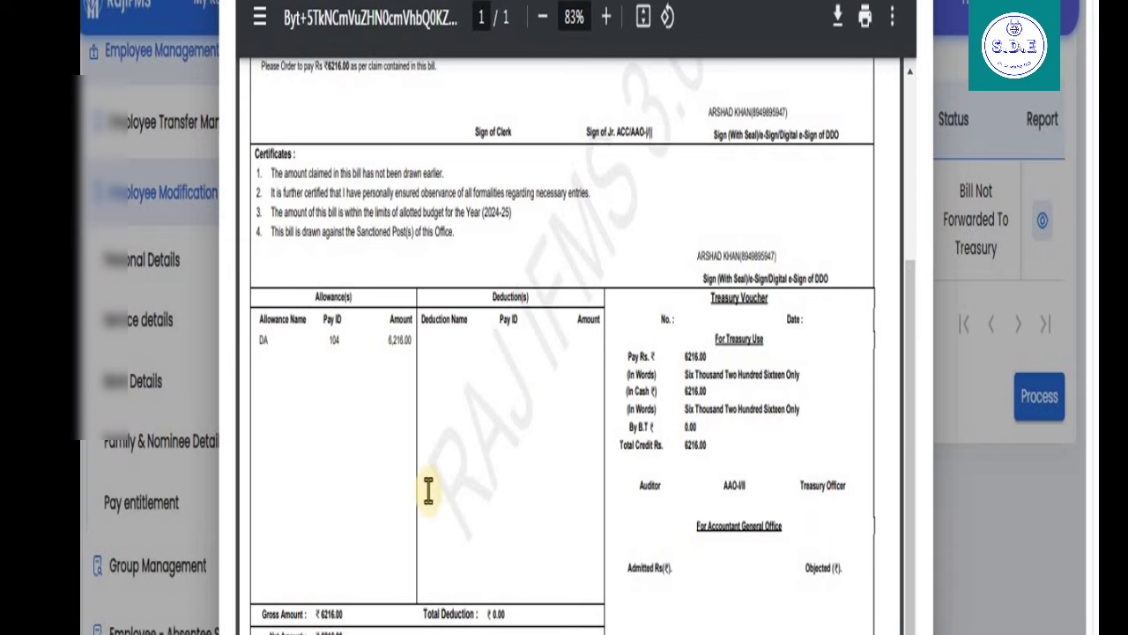
{"action": "scroll", "coordinate": [429, 491], "scroll_direction": "down", "scroll_amount": 1}
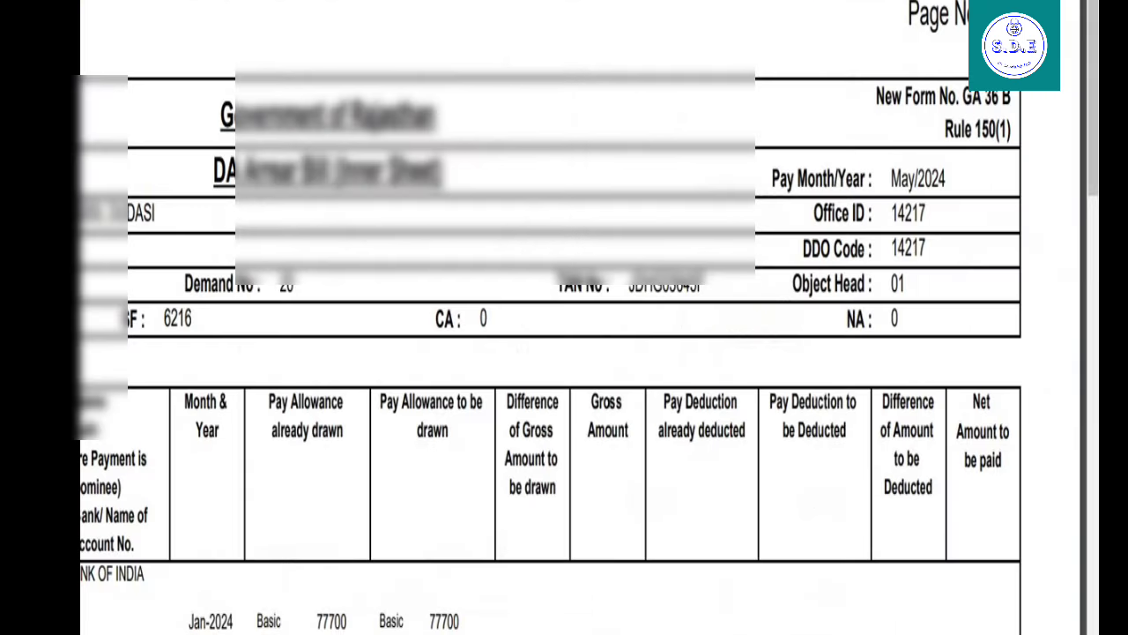
{"action": "scroll", "coordinate": [937, 216], "scroll_direction": "down", "scroll_amount": 5}
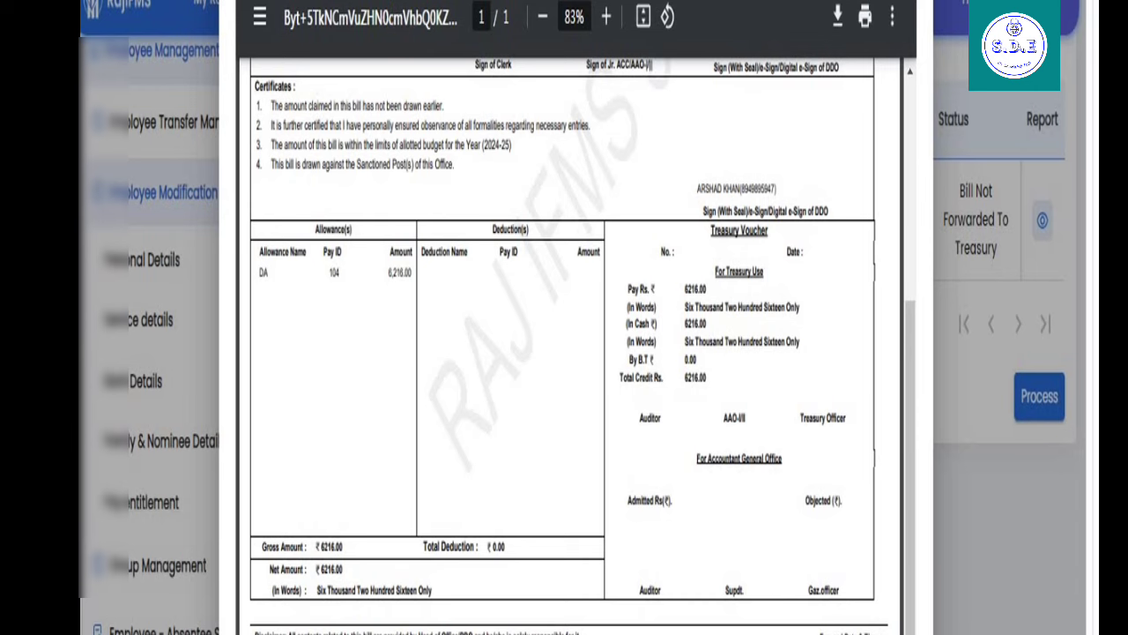
{"action": "scroll", "coordinate": [564, 353], "scroll_direction": "up", "scroll_amount": 3}
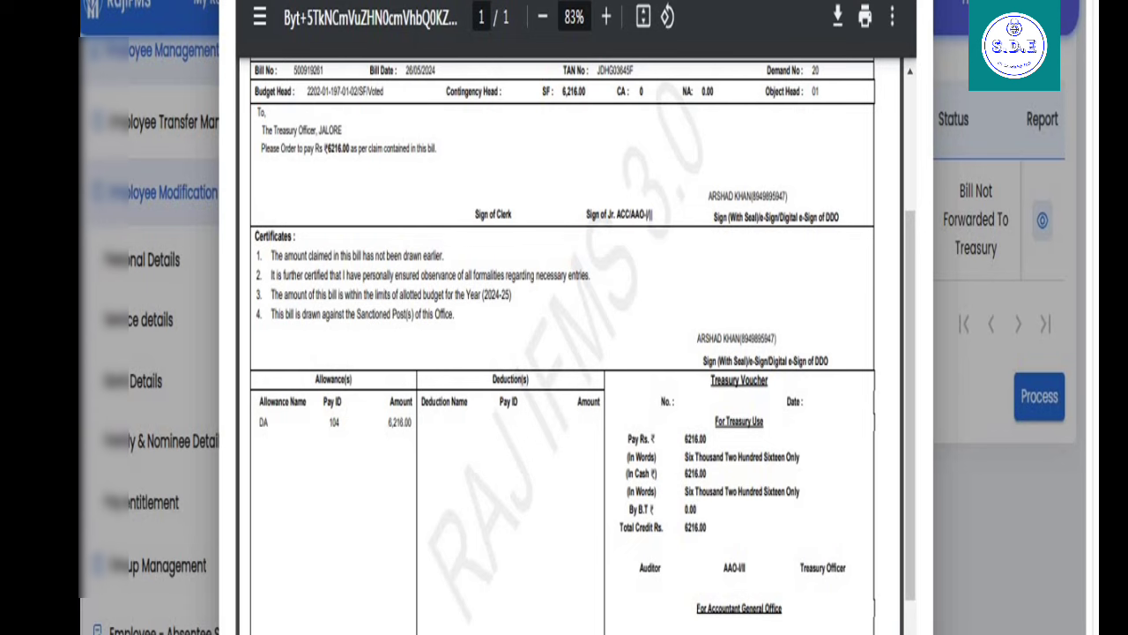
Close the bill report preview and open the Task List to view the pending requests
{"action": "left_click", "coordinate": [151, 114]}
{"action": "scroll", "coordinate": [176, 146], "scroll_direction": "up", "scroll_amount": 2}
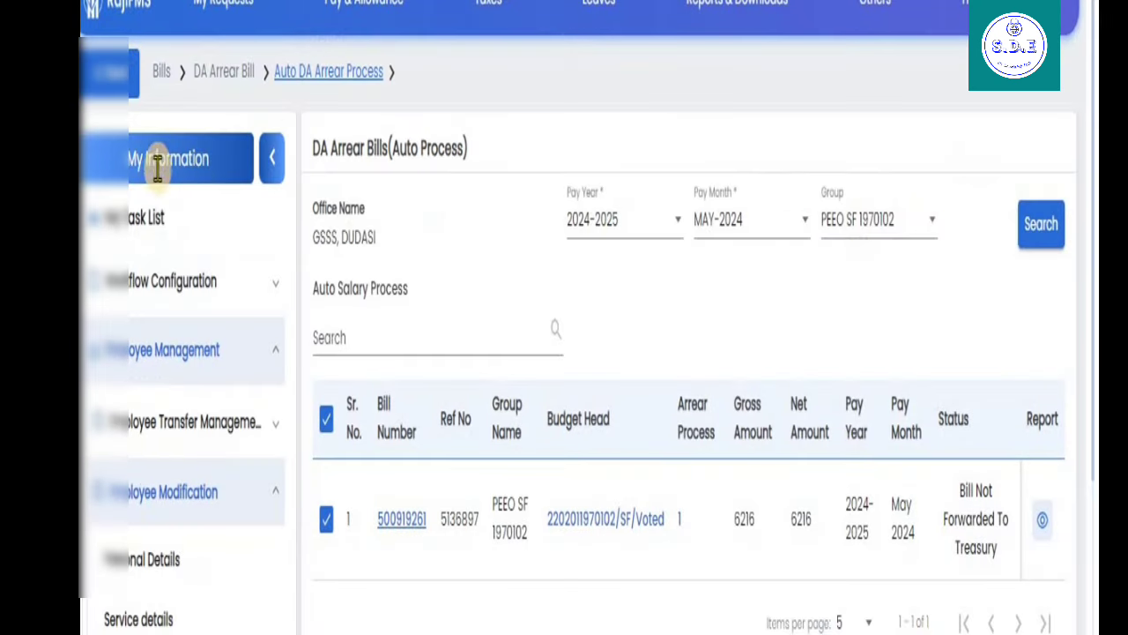
{"action": "left_click", "coordinate": [136, 242]}
{"action": "scroll", "coordinate": [1027, 309], "scroll_direction": "down", "scroll_amount": 2}
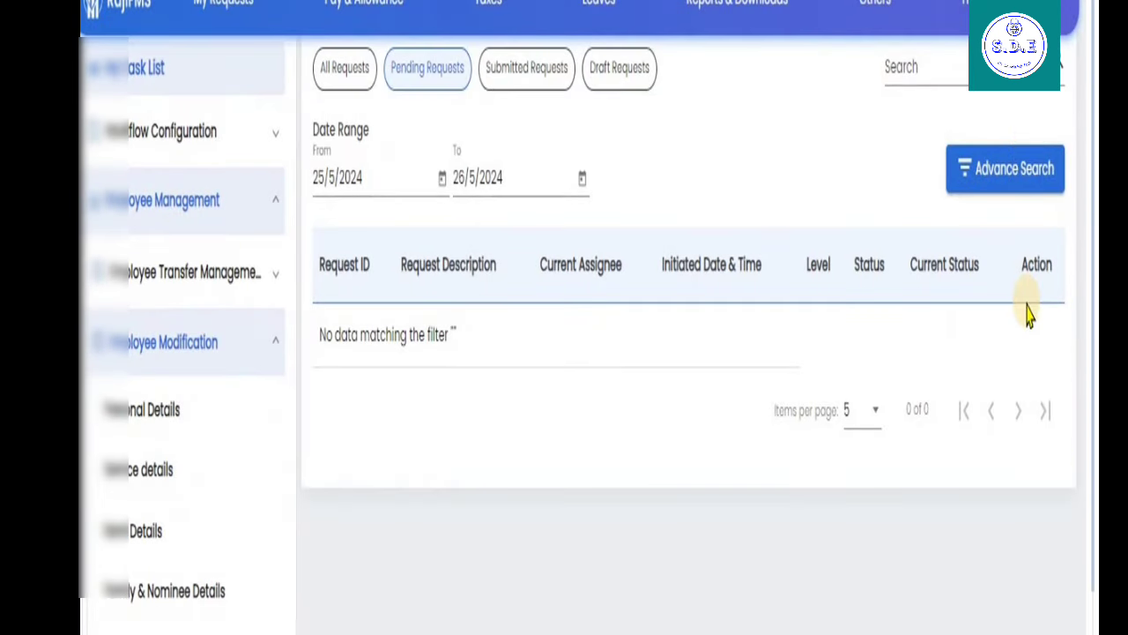